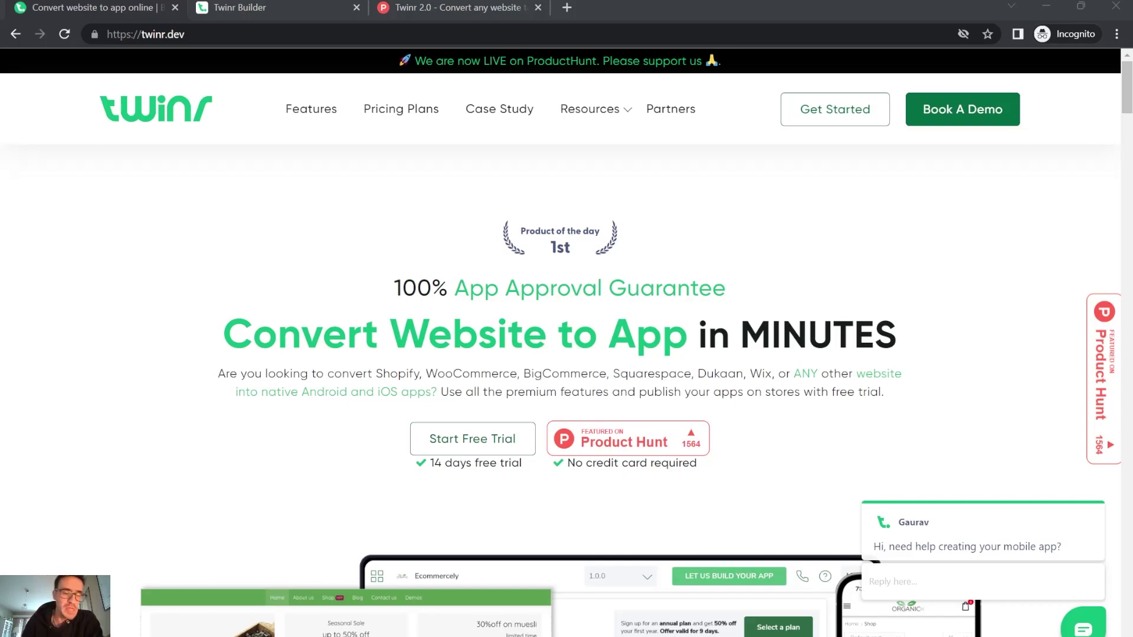
# Step: Scroll the twinr.dev homepage down to the 'Twinr supports all Website Technologies' section
pyautogui.click(951, 549)
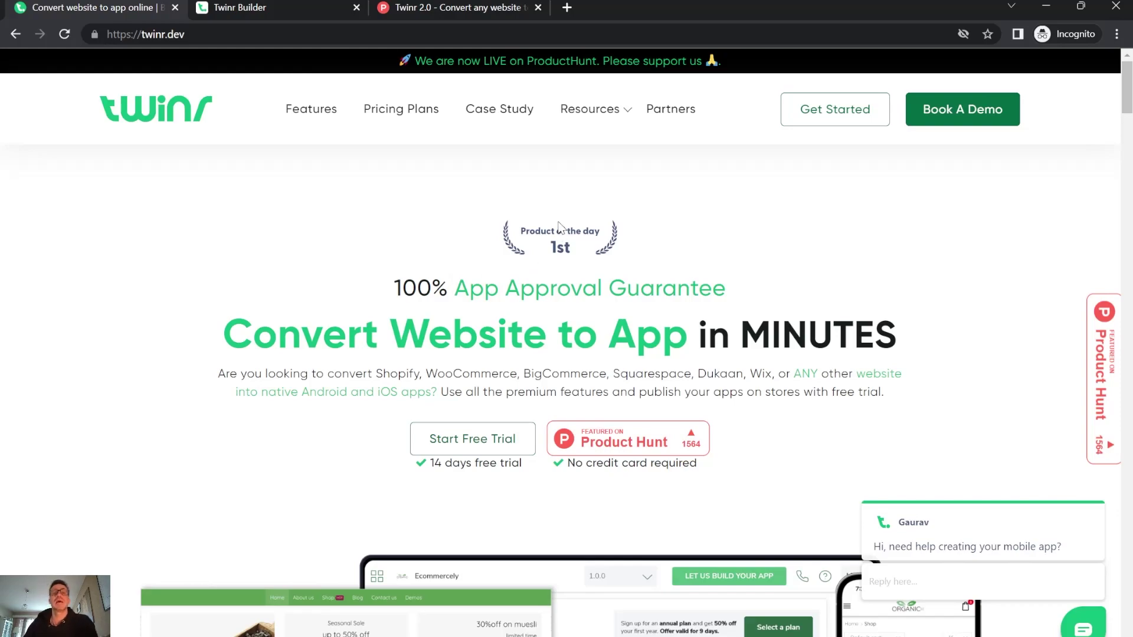
pyautogui.scroll(-10, 499, 212)
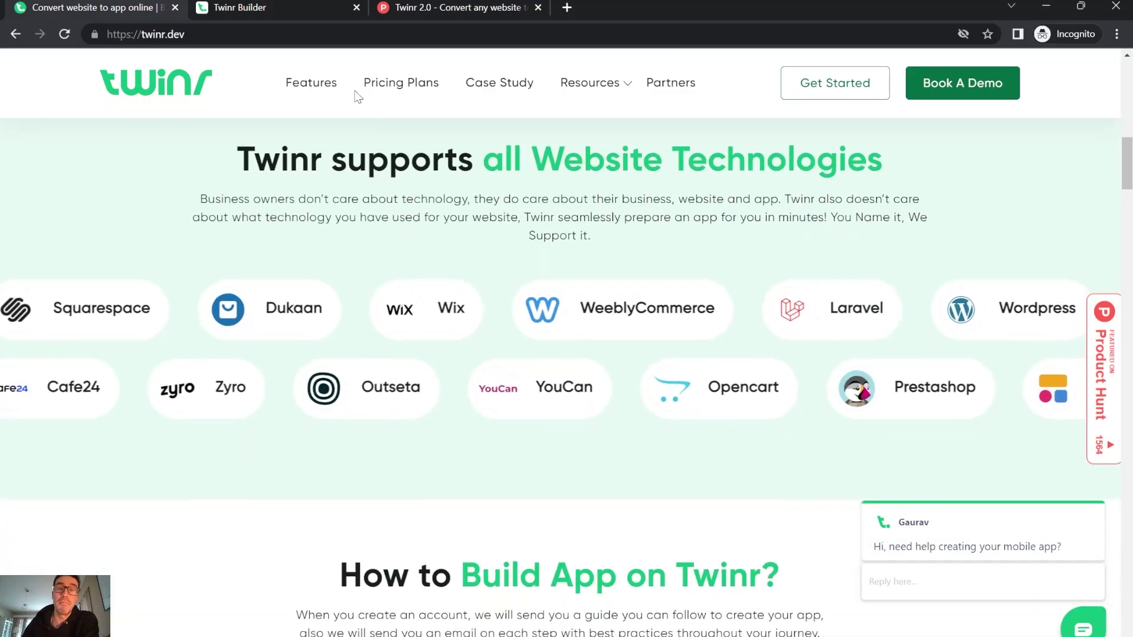
# Step: Skim the Twinr 2.0 Product Hunt launch post and its comments
pyautogui.click(449, 8)
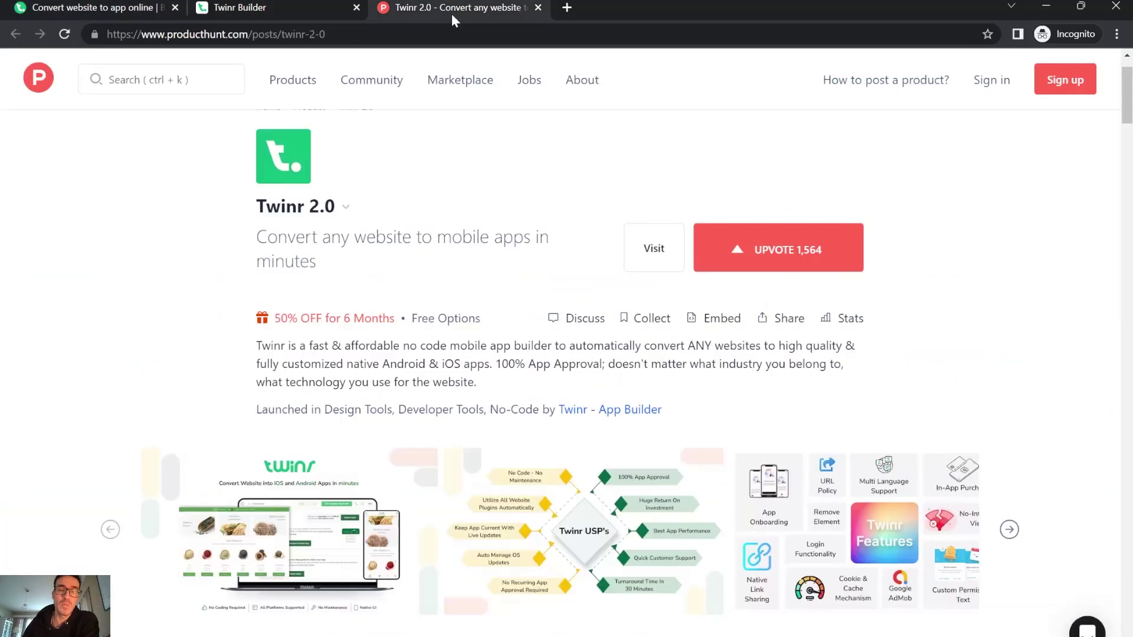
pyautogui.scroll(-7, 537, 377)
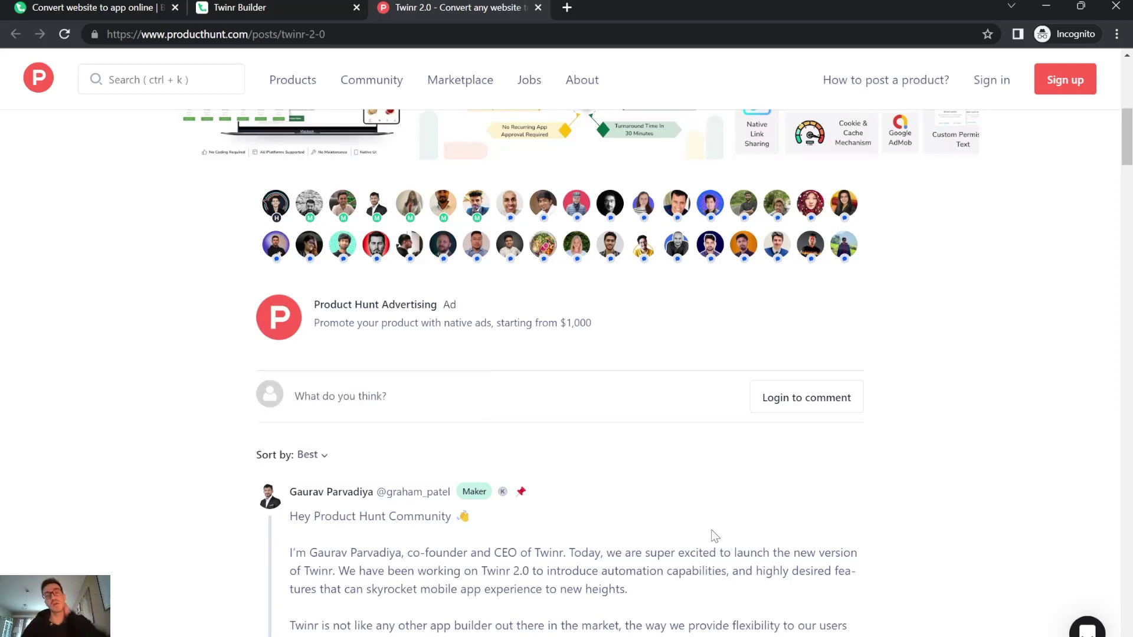
pyautogui.scroll(15, 680, 572)
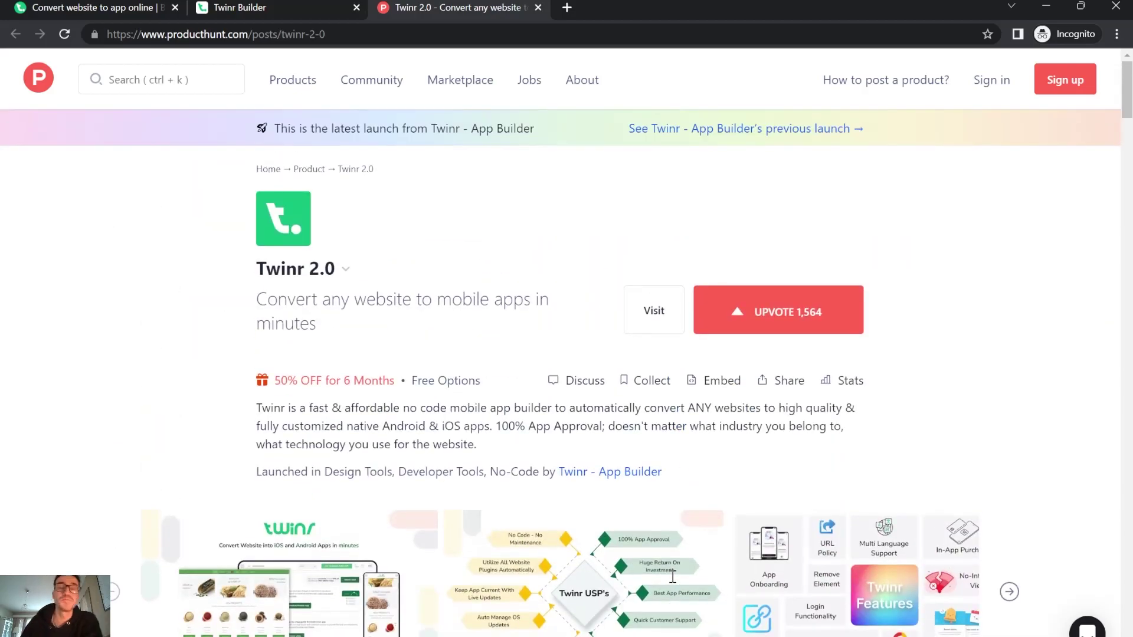
# Step: Back on twinr.dev, scroll the homepage past the 'Convert Website to App in MINUTES' heading
pyautogui.click(130, 9)
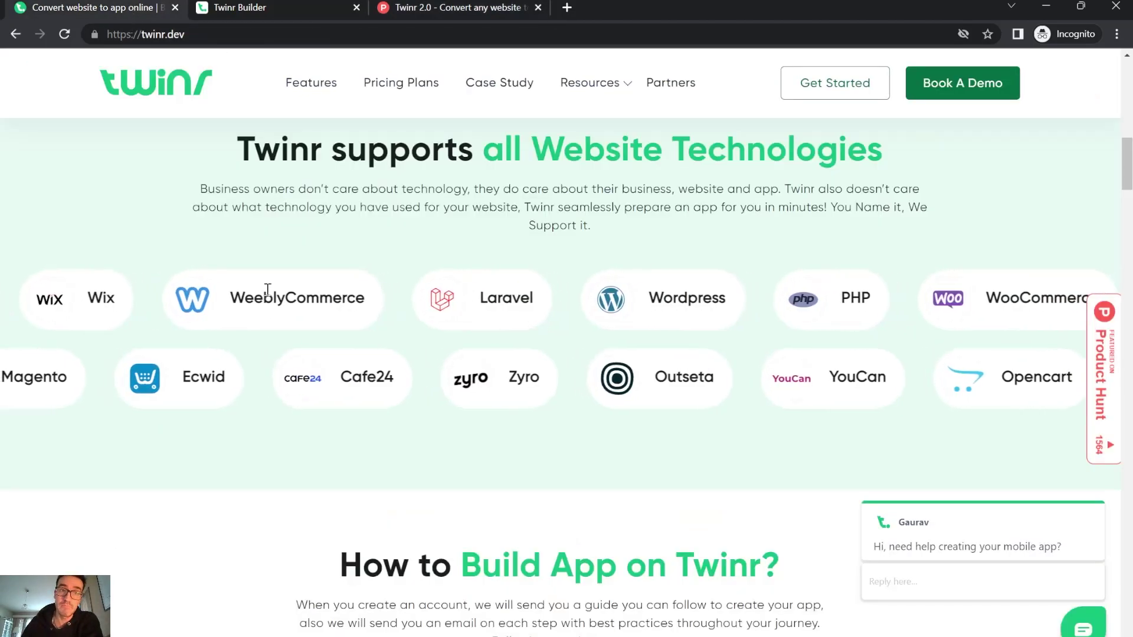
pyautogui.scroll(10, 265, 292)
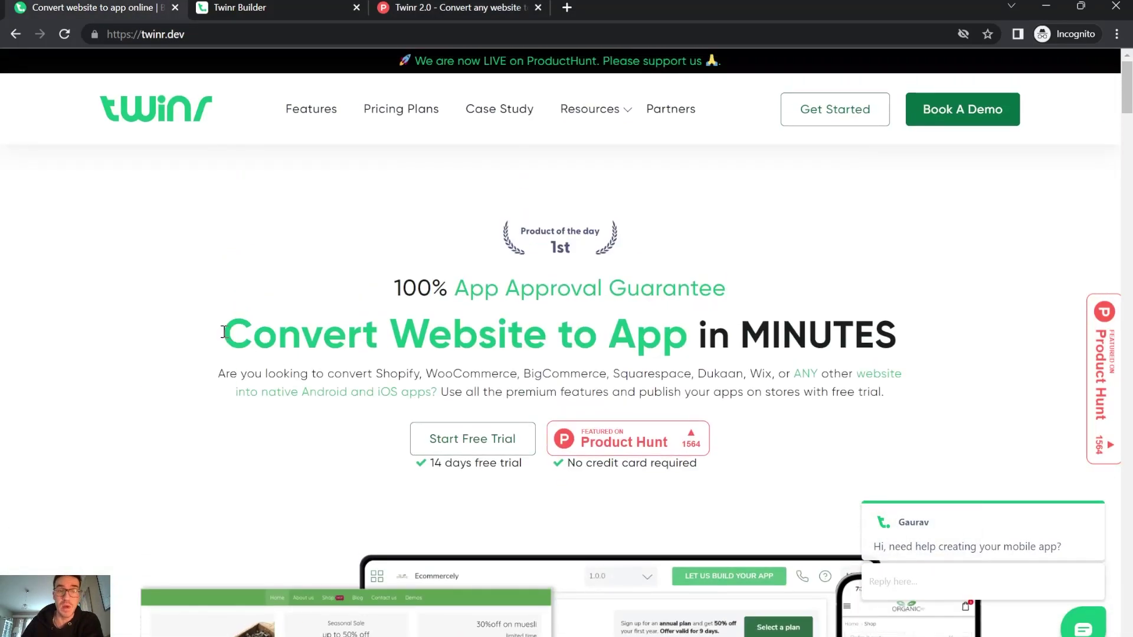
pyautogui.moveTo(224, 332); pyautogui.dragTo(929, 345)
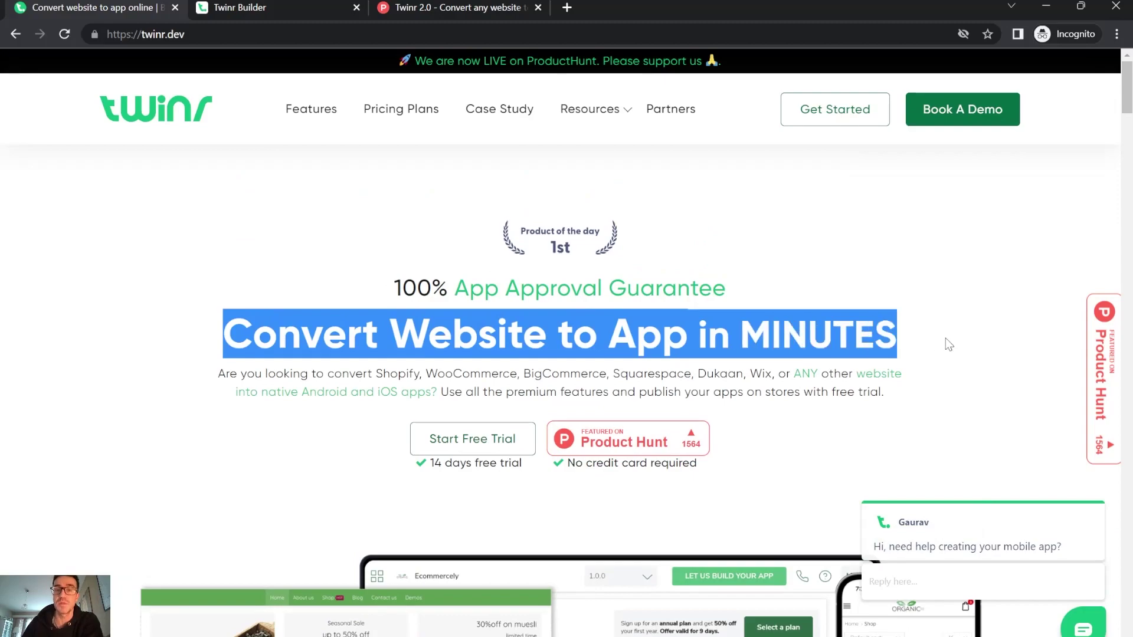
pyautogui.click(940, 299)
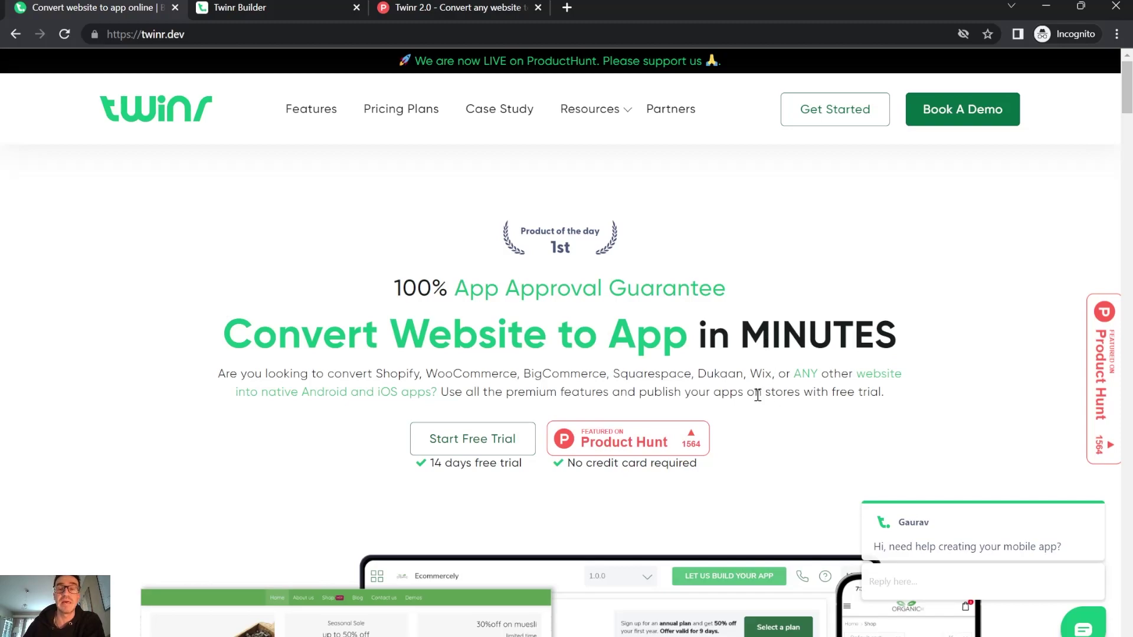
pyautogui.scroll(-4, 543, 490)
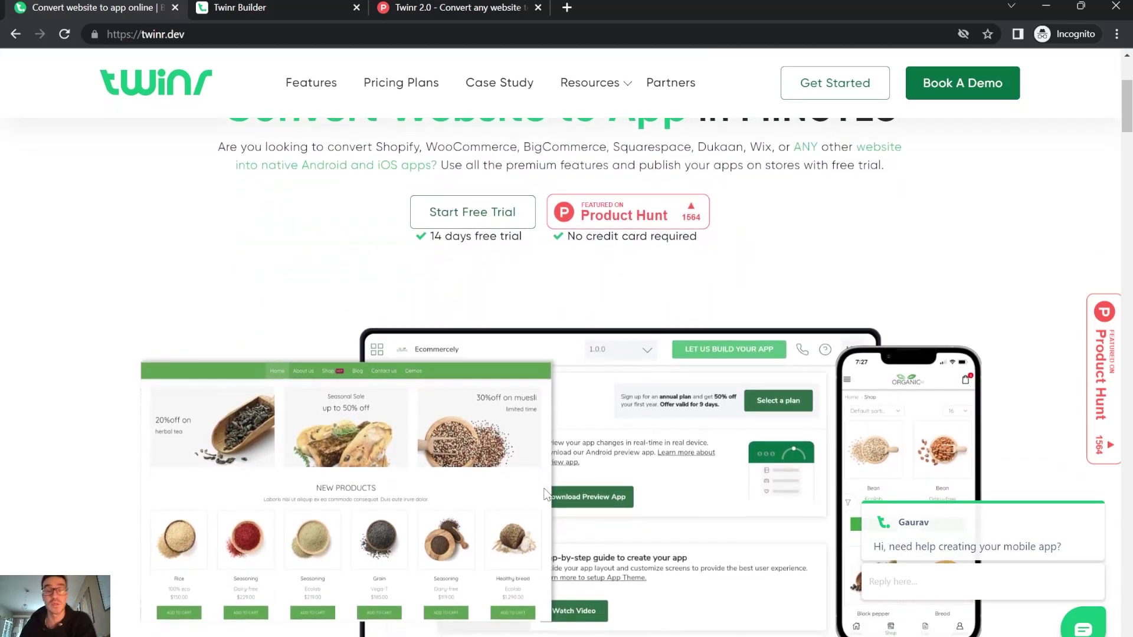
pyautogui.scroll(-6, 577, 399)
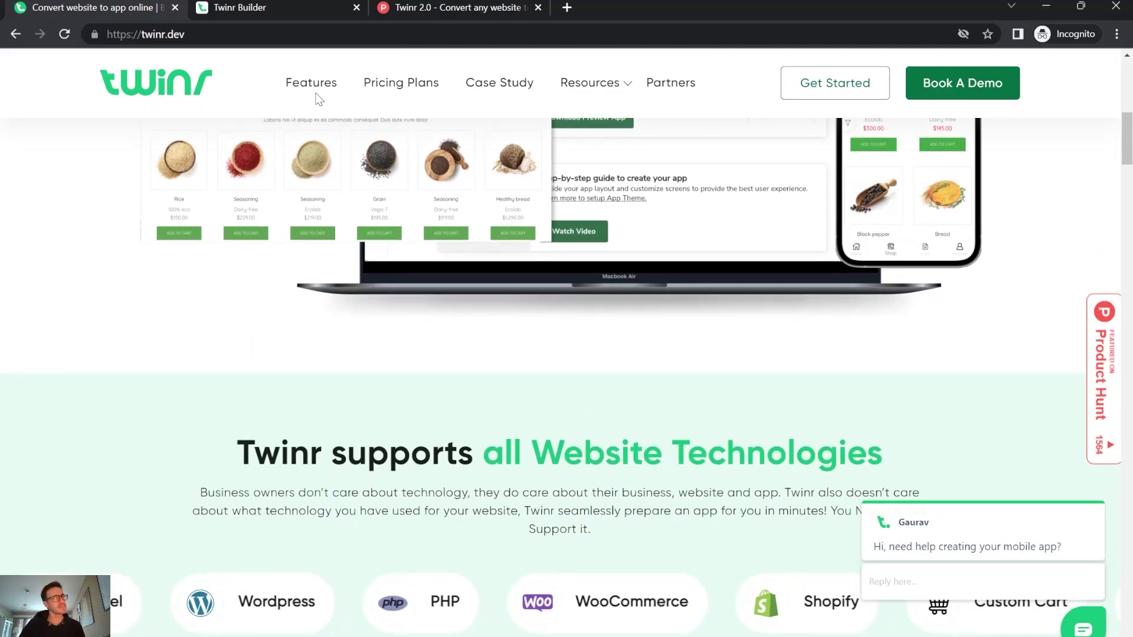
# Step: Browse the Twinr features page, then go to the Twinr Builder dashboard
pyautogui.click(311, 84)
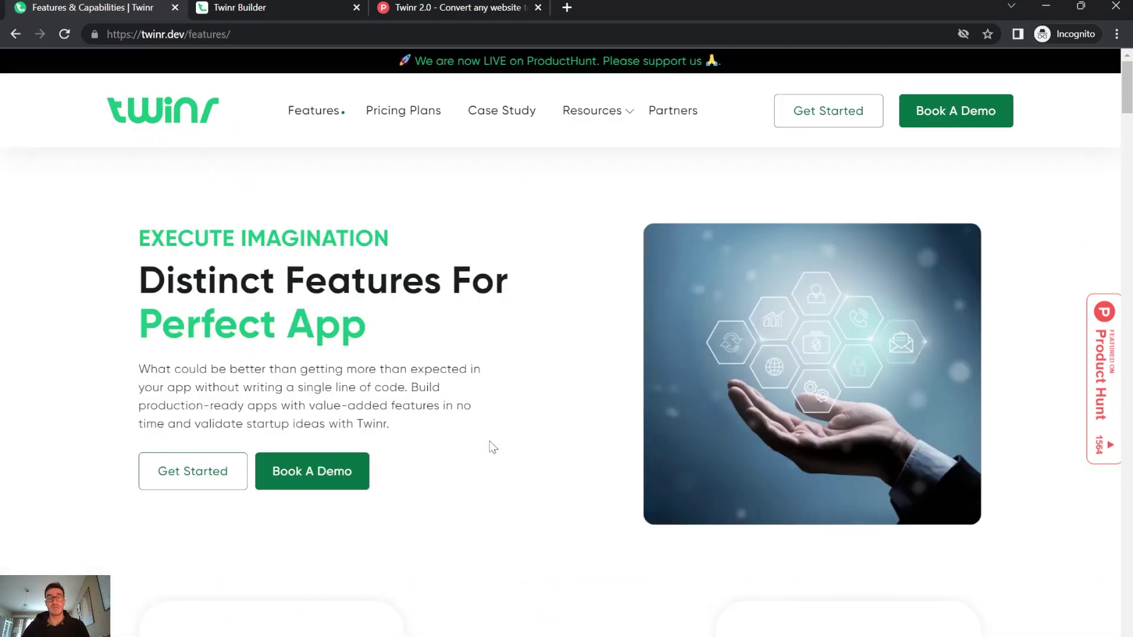
pyautogui.scroll(-7, 492, 433)
pyautogui.scroll(-7, 497, 430)
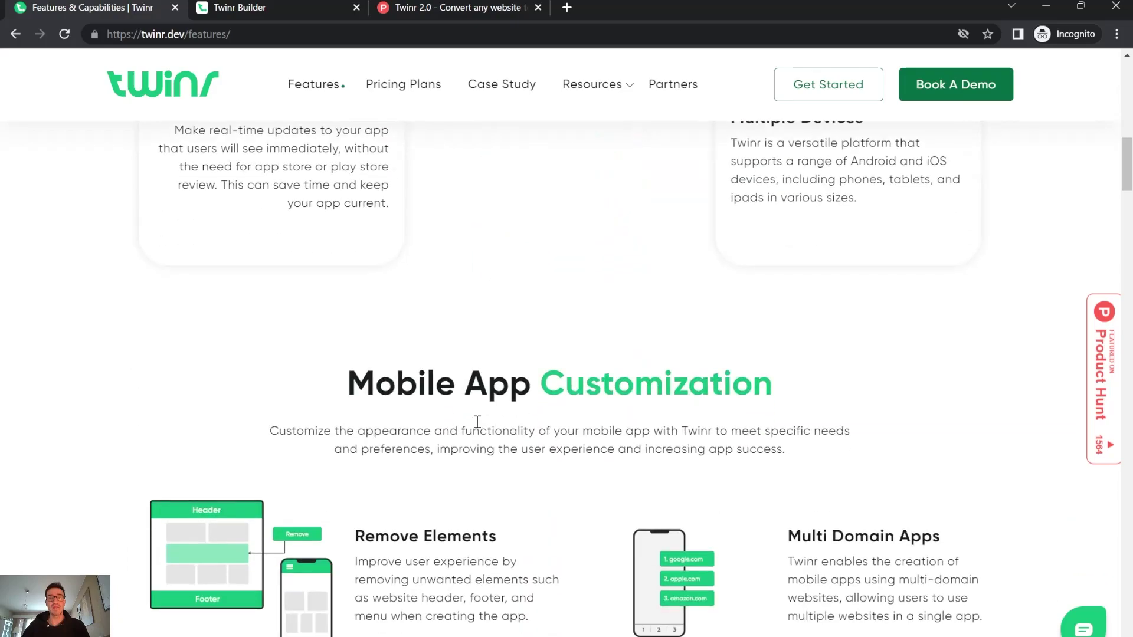
pyautogui.scroll(4, 313, 192)
pyautogui.moveTo(198, 317); pyautogui.dragTo(388, 318)
pyautogui.scroll(-15, 594, 366)
pyautogui.scroll(-20, 767, 370)
pyautogui.scroll(-1, 948, 267)
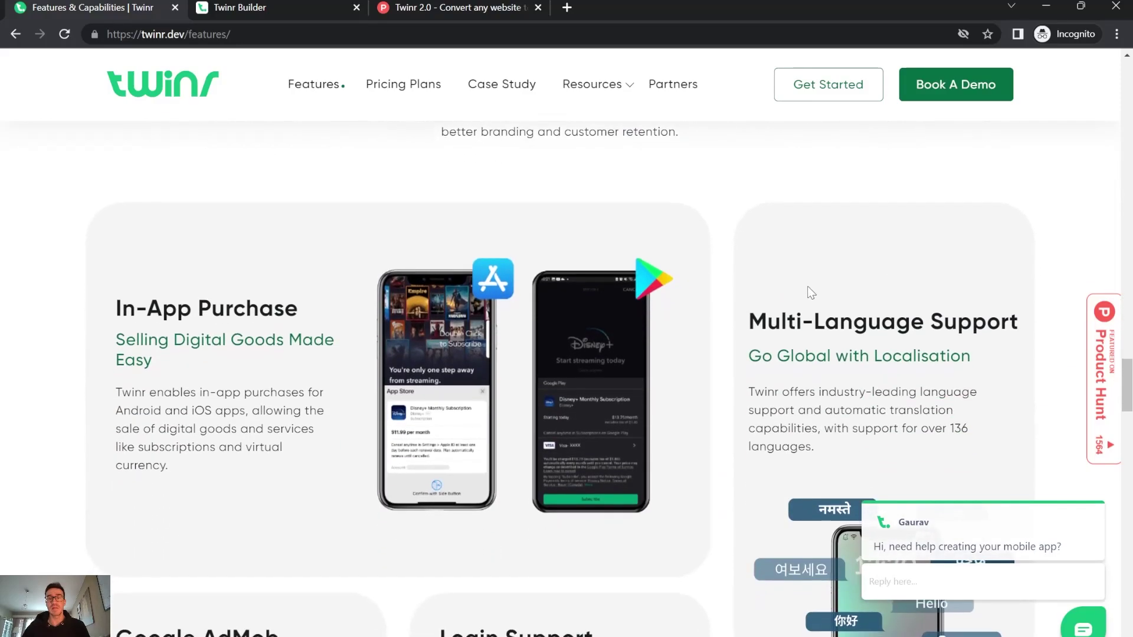
pyautogui.moveTo(749, 321); pyautogui.dragTo(1021, 321)
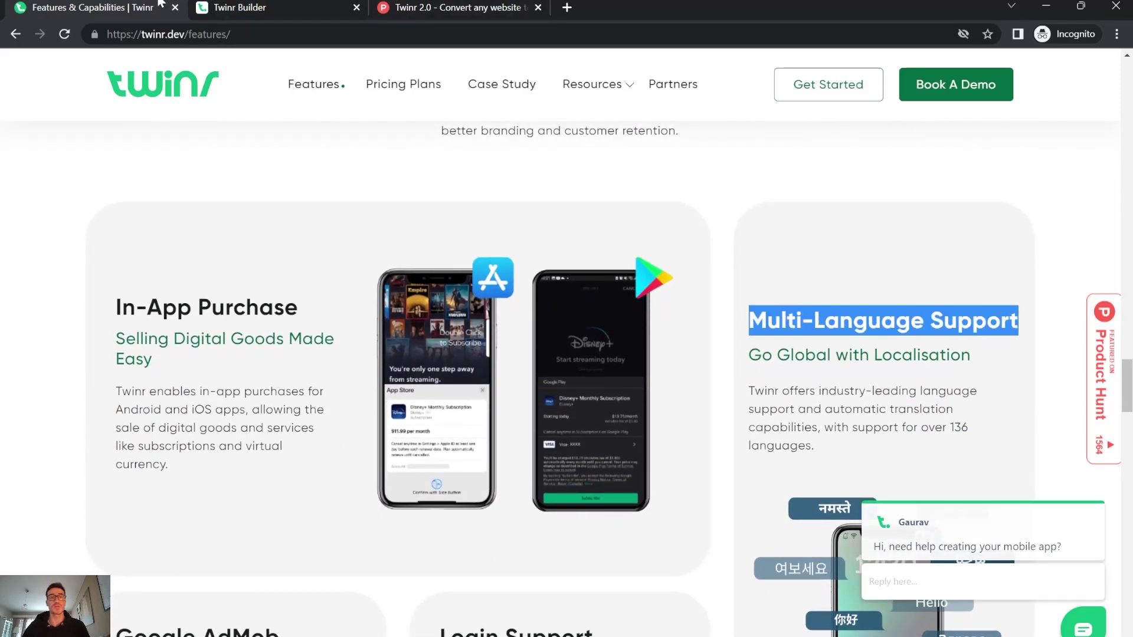
pyautogui.click(228, 5)
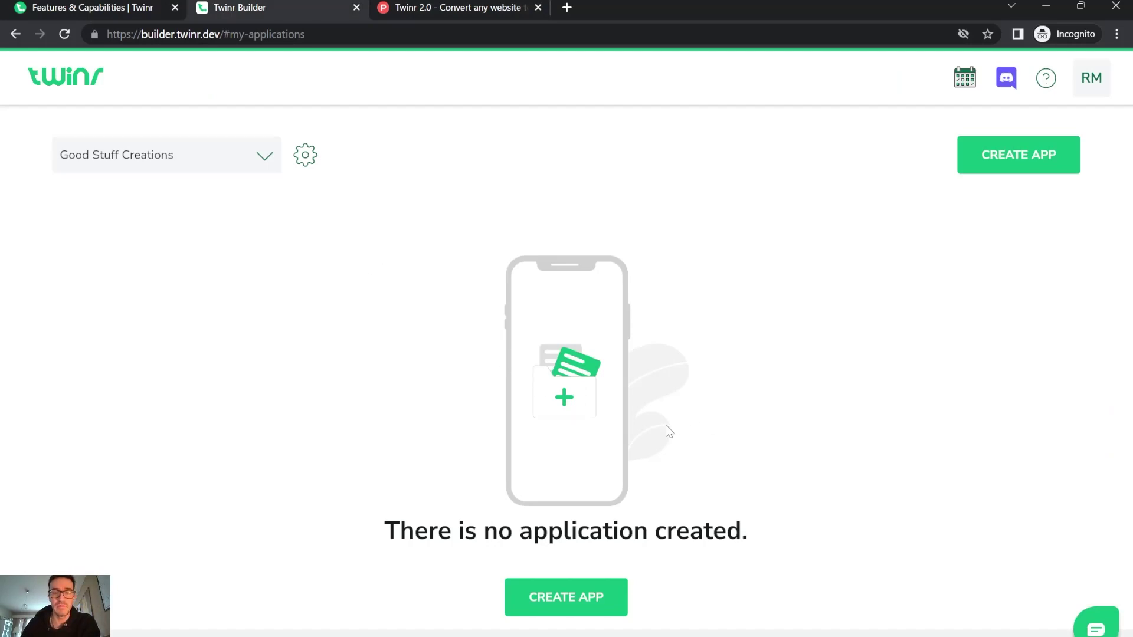
# Step: Create a new app from the News template and enter the app name BizBox
pyautogui.click(586, 595)
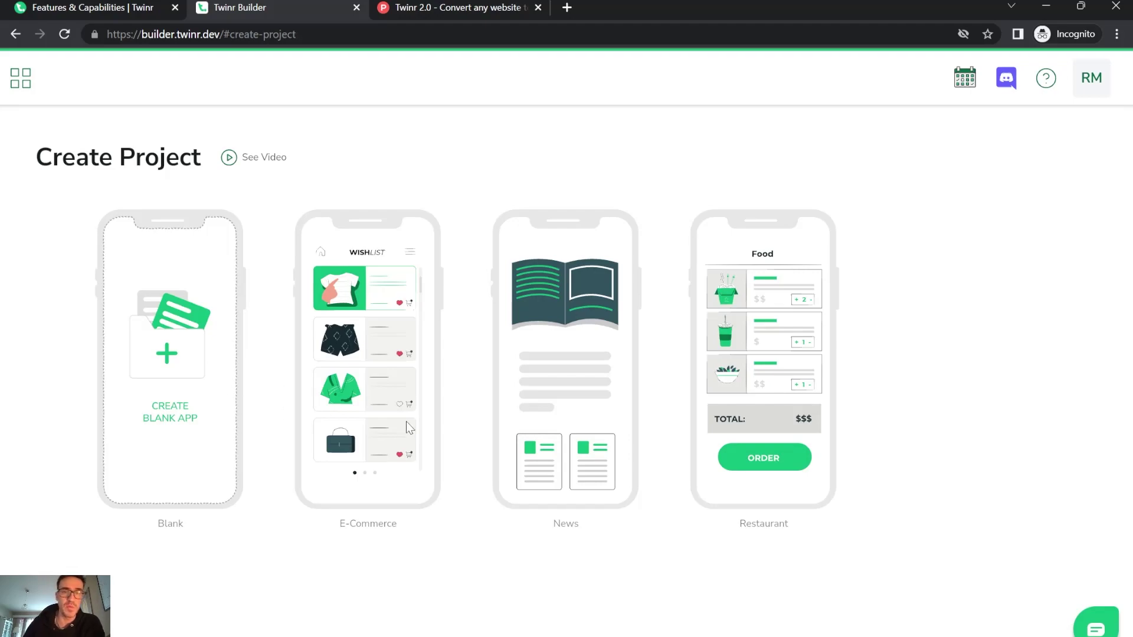
pyautogui.click(570, 444)
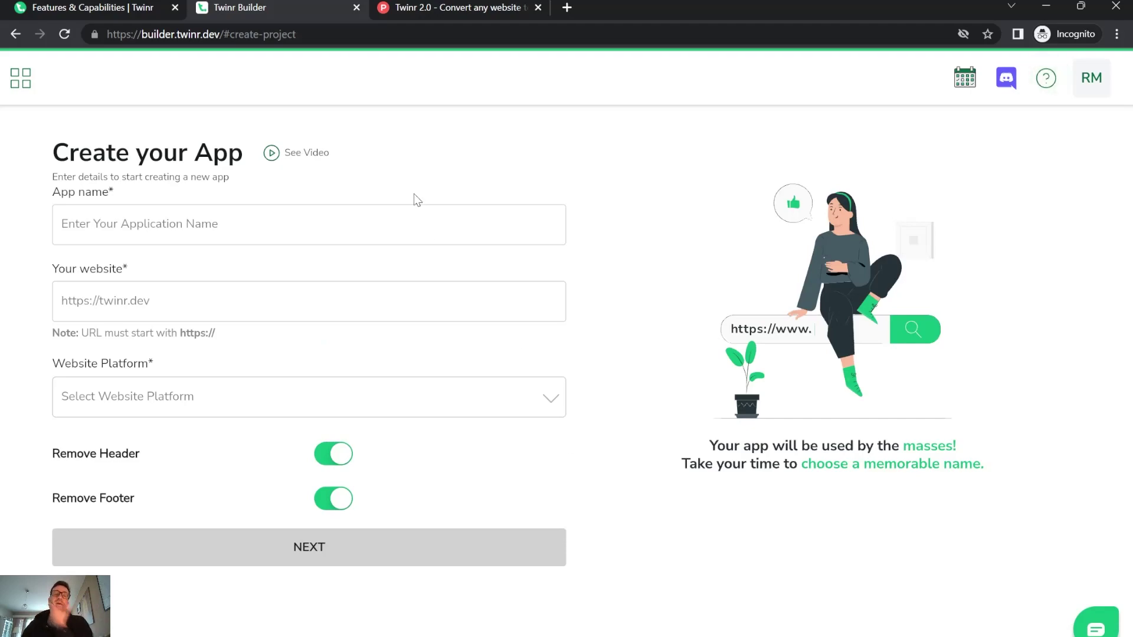
pyautogui.click(415, 215)
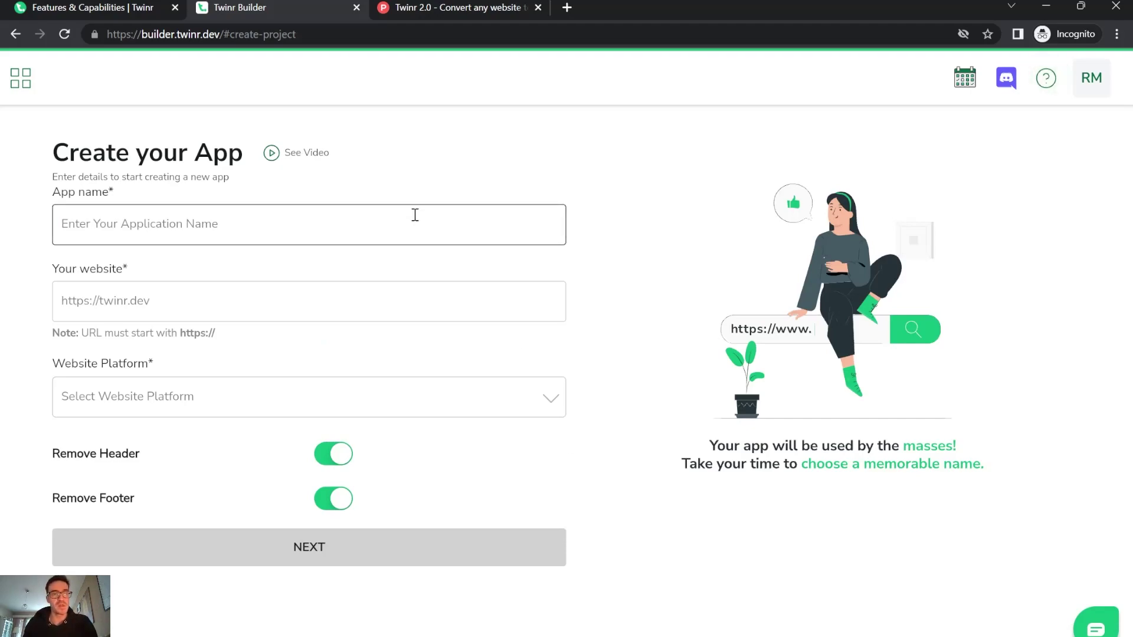
pyautogui.write('BizBoz')
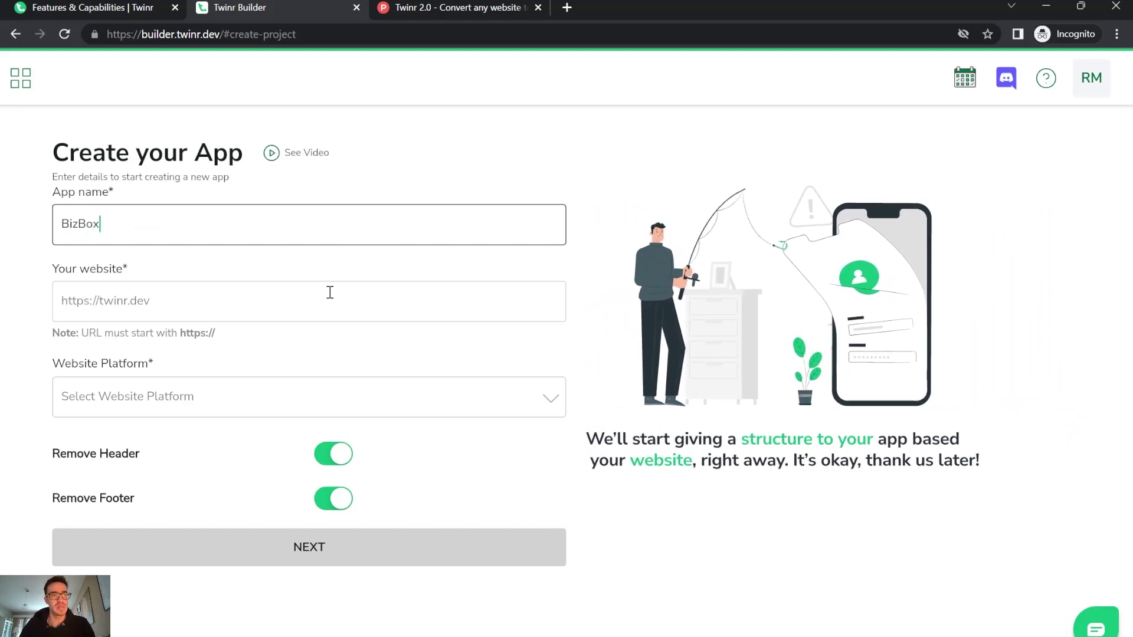
pyautogui.click(334, 292)
pyautogui.click(567, 7)
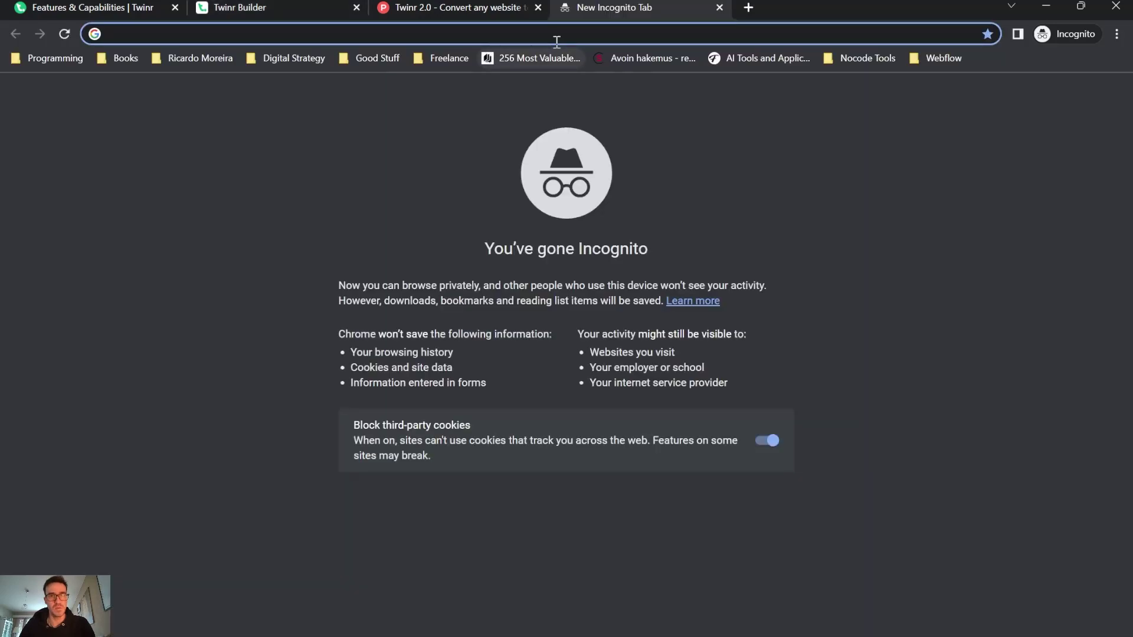
pyautogui.write('b')
pyautogui.press('Return')
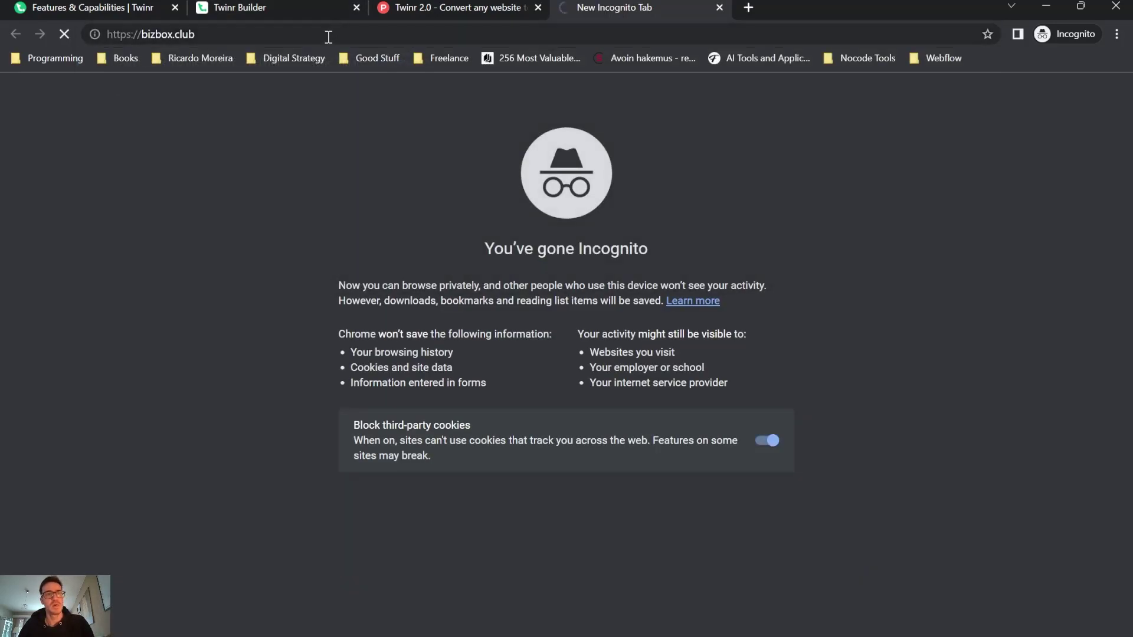
pyautogui.click(328, 35)
pyautogui.hotkey('ctrl', 'c')
pyautogui.hotkey('ctrl', '1')
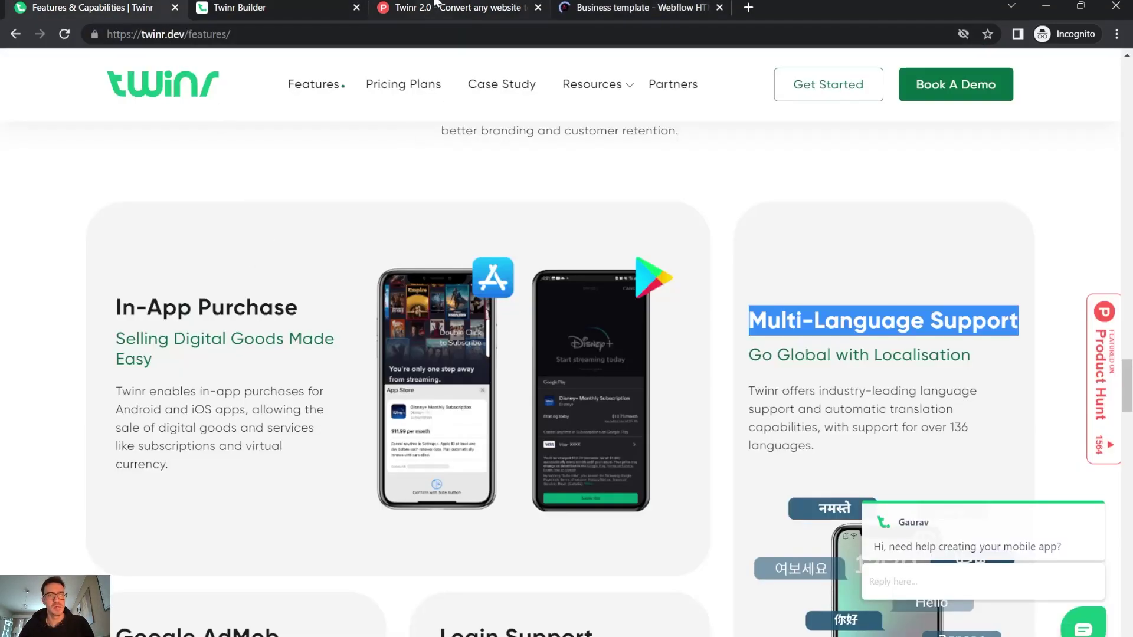
pyautogui.click(433, 4)
pyautogui.click(284, 7)
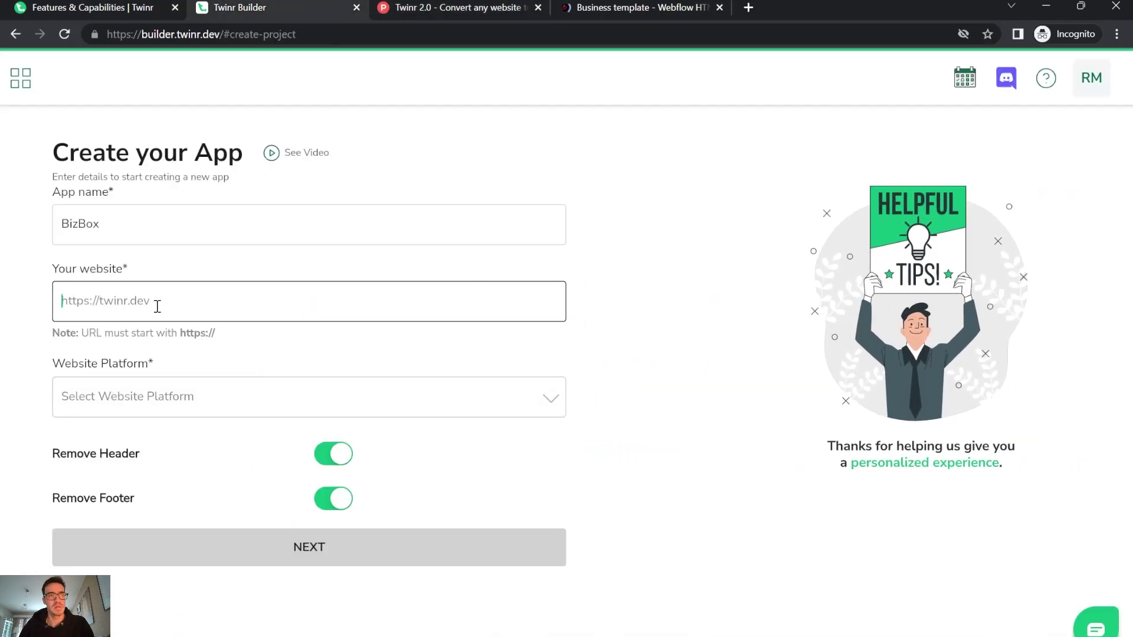
pyautogui.hotkey('ctrl', 'v')
# Step: Choose Webflow as website platform, keep header and footer removal on, and continue to Screens
pyautogui.click(224, 400)
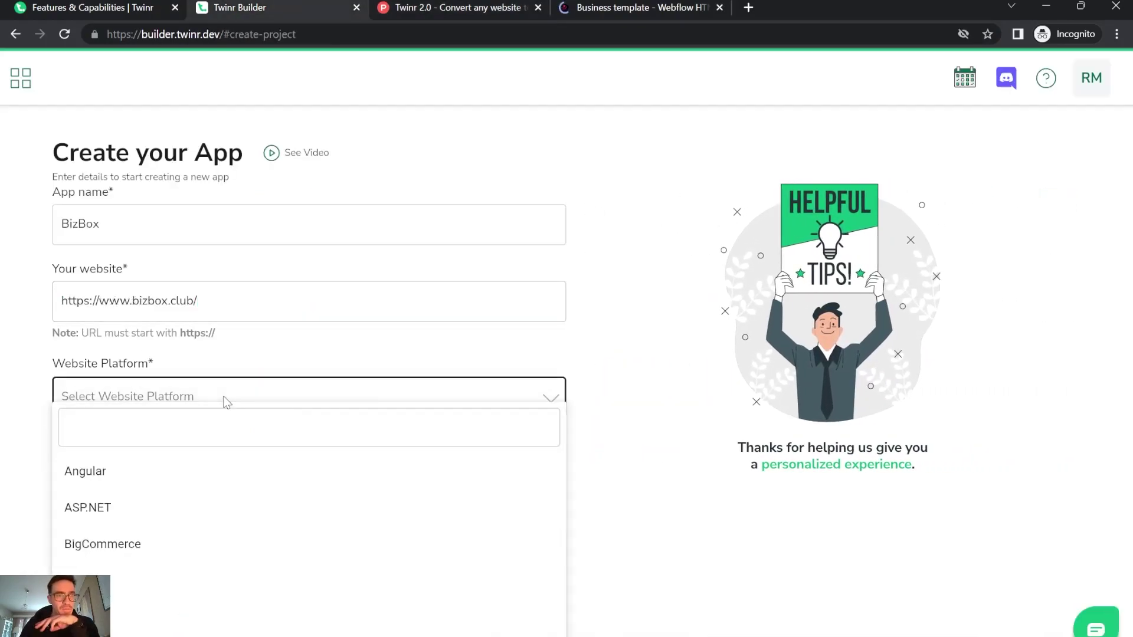
pyautogui.click(245, 434)
pyautogui.write('web')
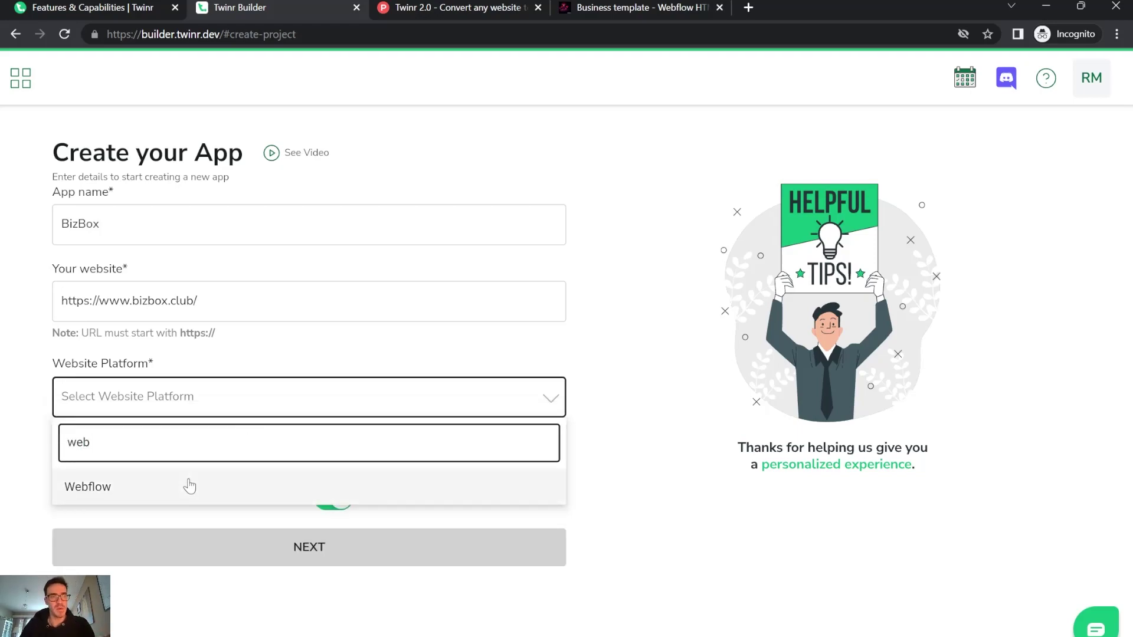
pyautogui.click(189, 485)
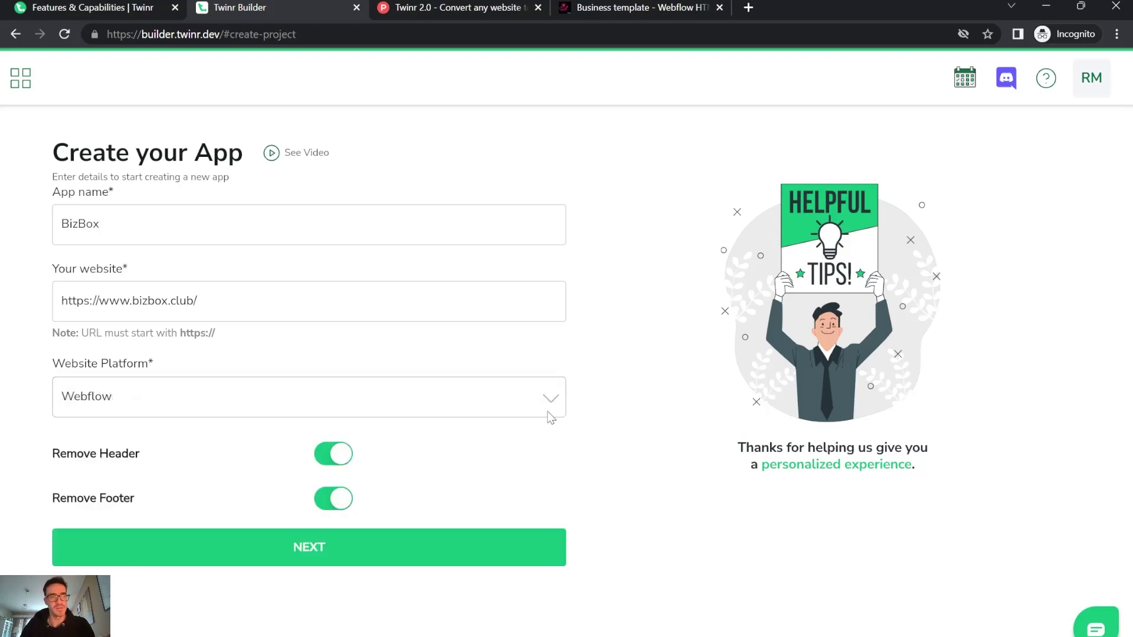
pyautogui.click(322, 461)
pyautogui.click(338, 497)
pyautogui.click(328, 464)
pyautogui.click(329, 500)
pyautogui.click(389, 549)
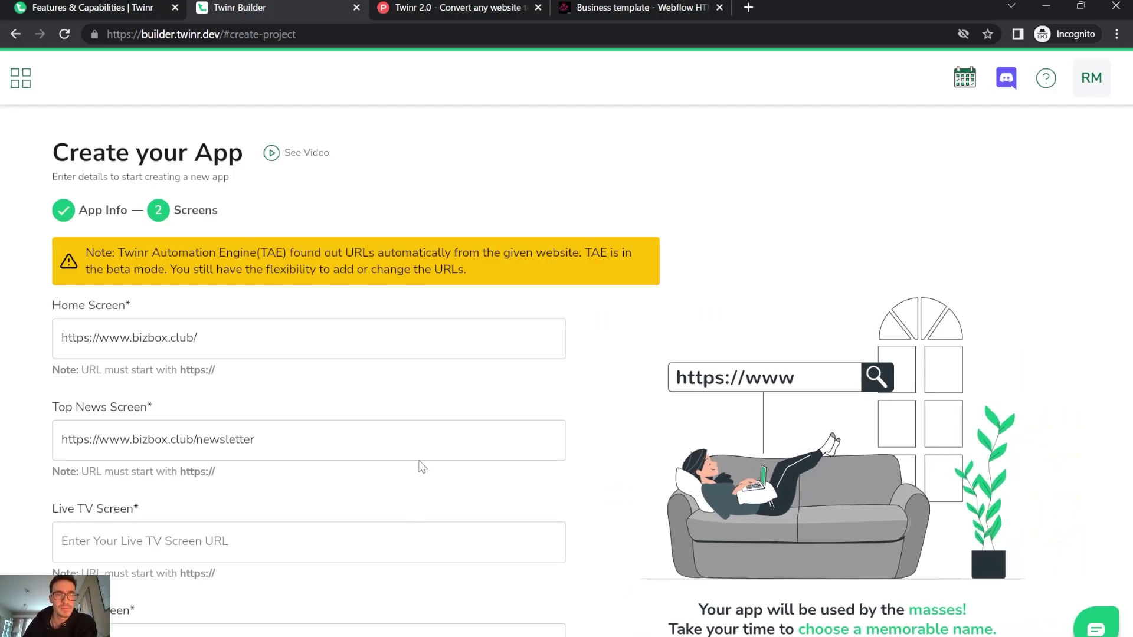
# Step: Set the Live TV Screen URL to the BizBox Tools page address
pyautogui.scroll(-2, 433, 379)
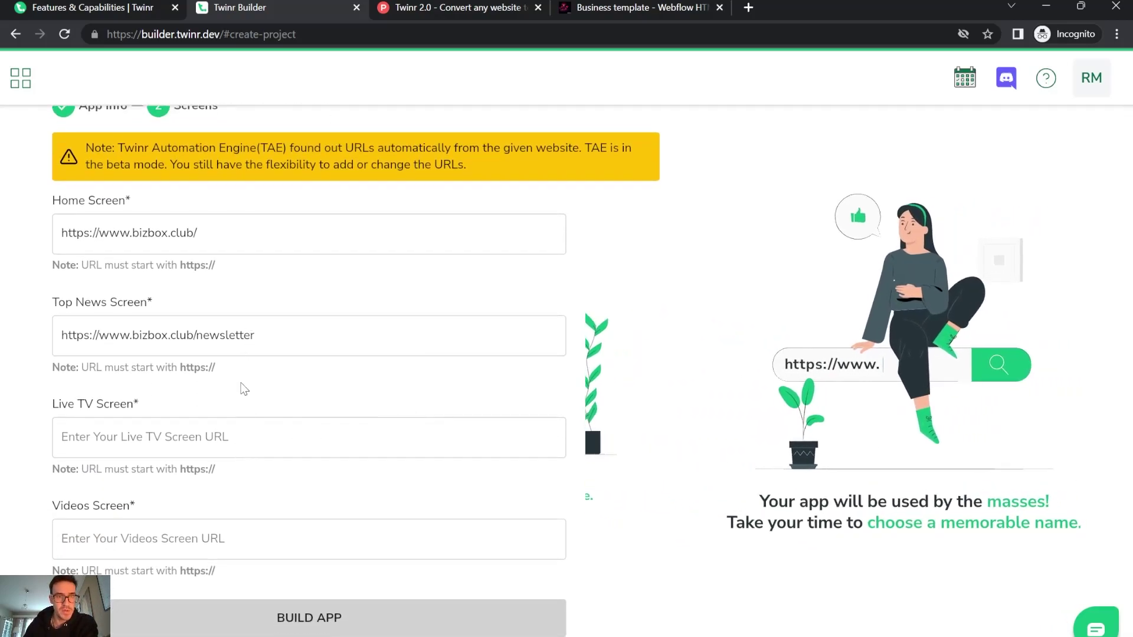
pyautogui.click(232, 437)
pyautogui.click(264, 541)
pyautogui.click(253, 450)
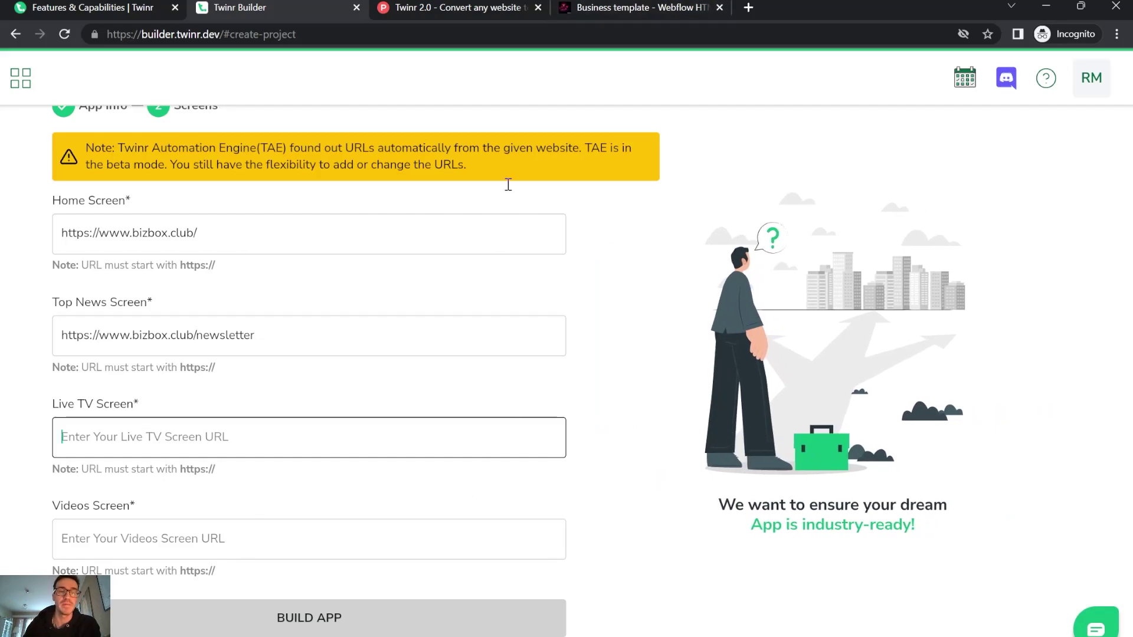
pyautogui.click(607, 12)
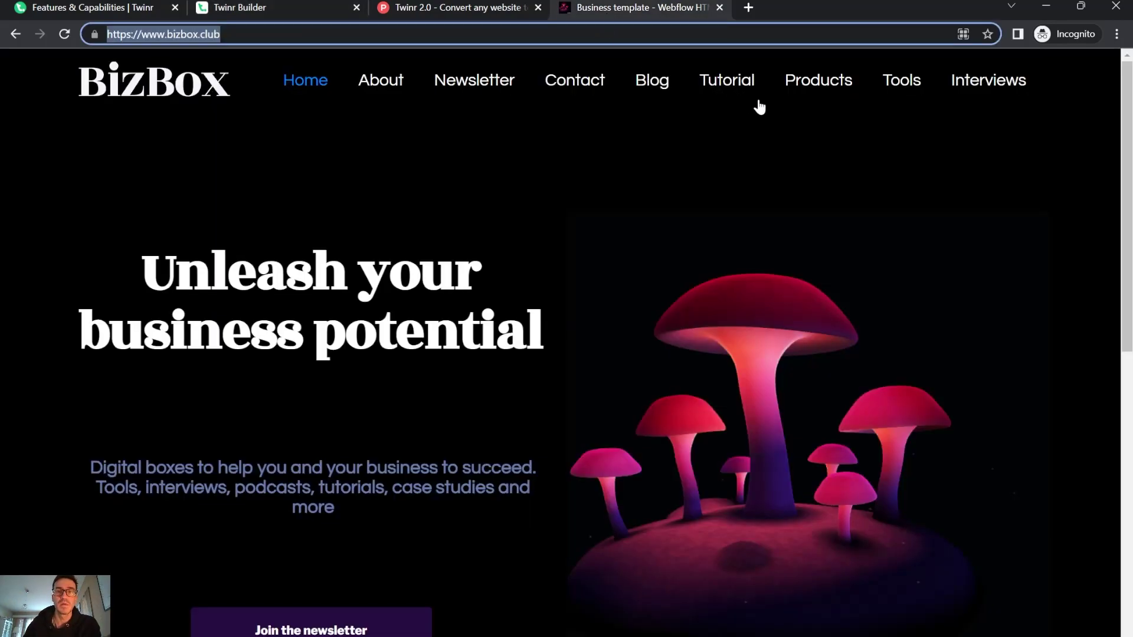
pyautogui.middleClick(724, 84)
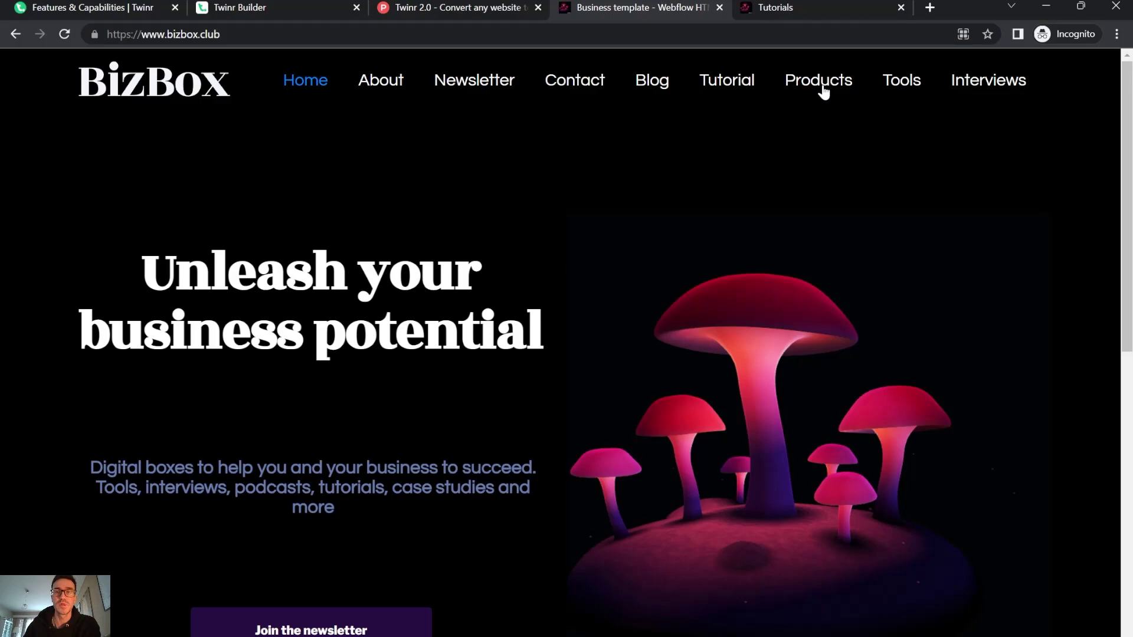
pyautogui.click(907, 83)
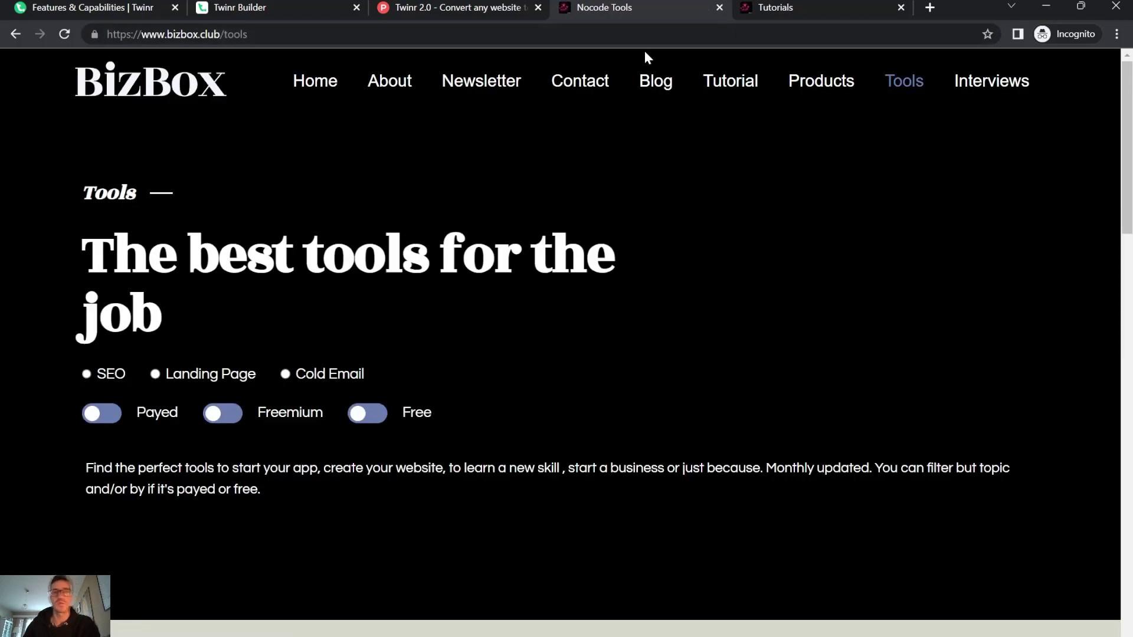
pyautogui.click(645, 34)
pyautogui.hotkey('ctrl', 'c')
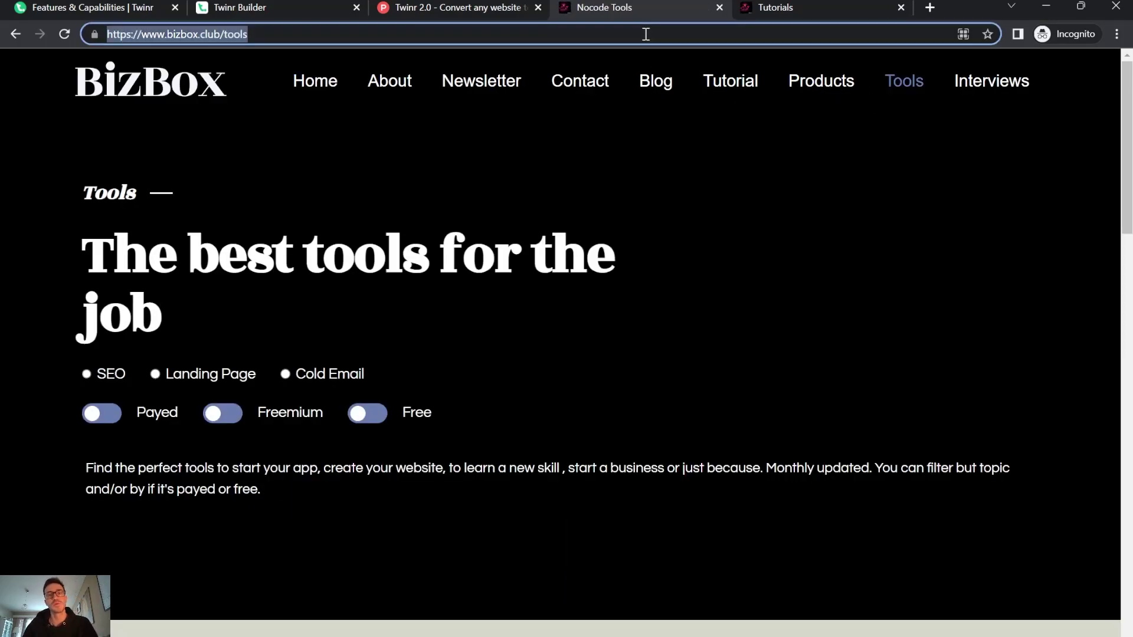
pyautogui.click(100, 12)
pyautogui.click(266, 8)
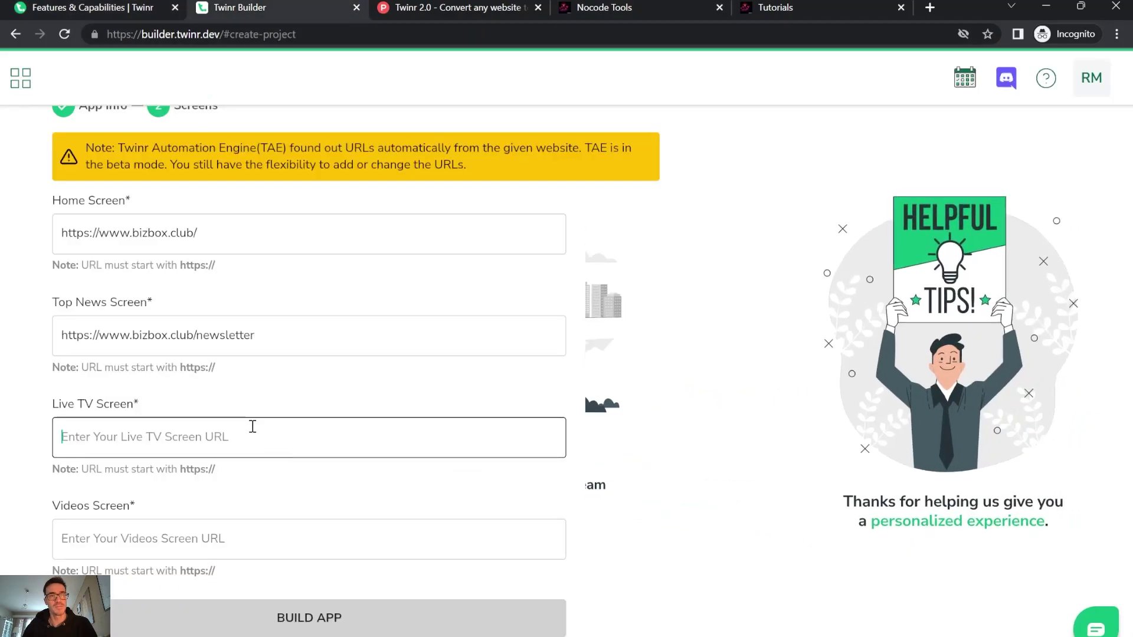
pyautogui.hotkey('ctrl', 'v')
# Step: Set the Videos Screen URL to the BizBox Tutorials page address and build the app
pyautogui.click(773, 9)
pyautogui.click(453, 34)
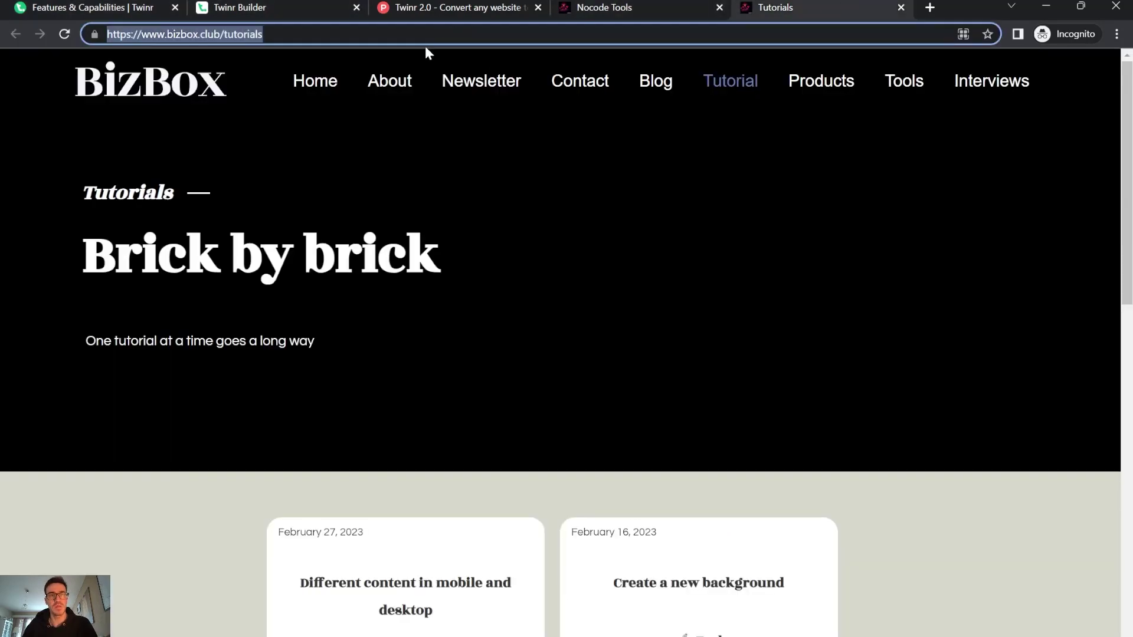
pyautogui.hotkey('ctrl', 'c')
pyautogui.hotkey('ctrl', '2')
pyautogui.click(214, 539)
pyautogui.hotkey('ctrl', 'v')
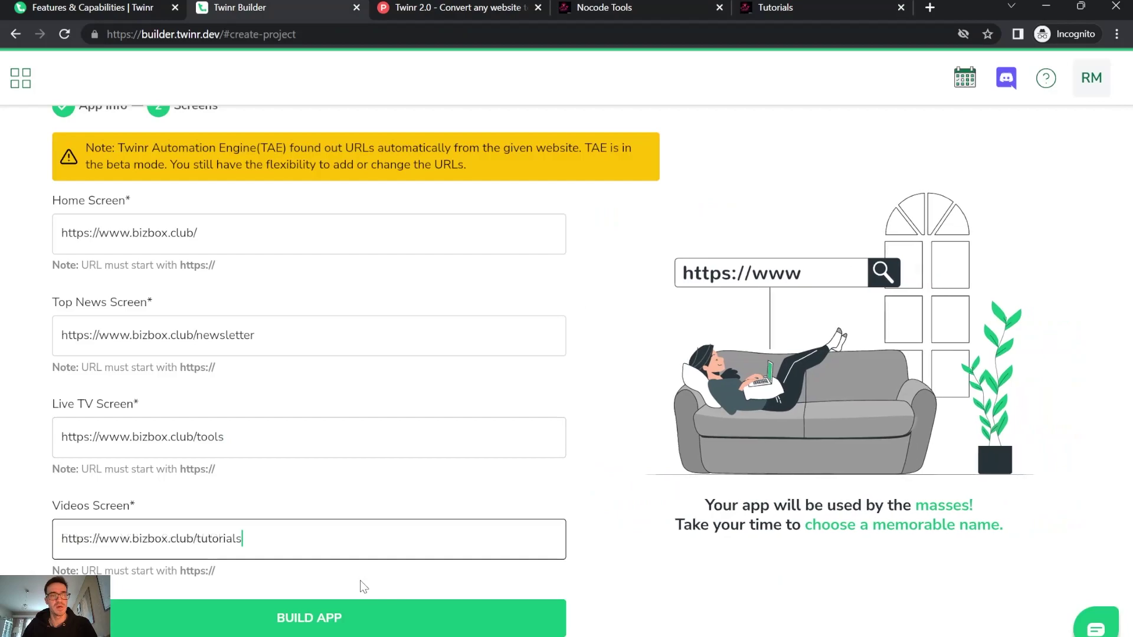
pyautogui.click(370, 613)
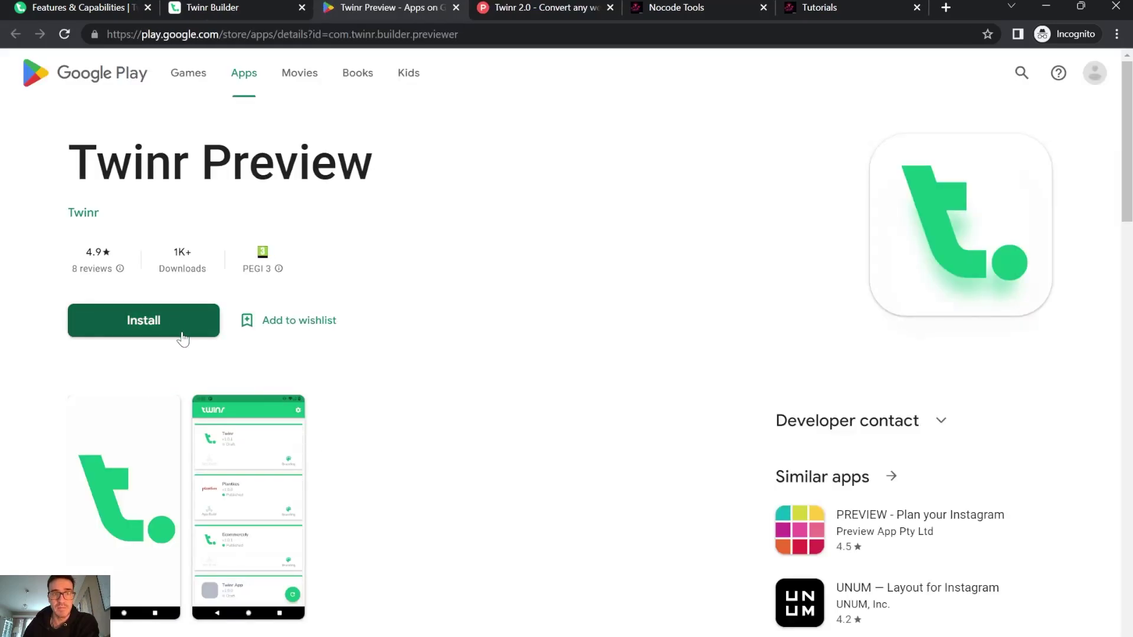
# Step: Leave the Twinr Preview Google Play listing for the applications list showing BizBox
pyautogui.click(267, 5)
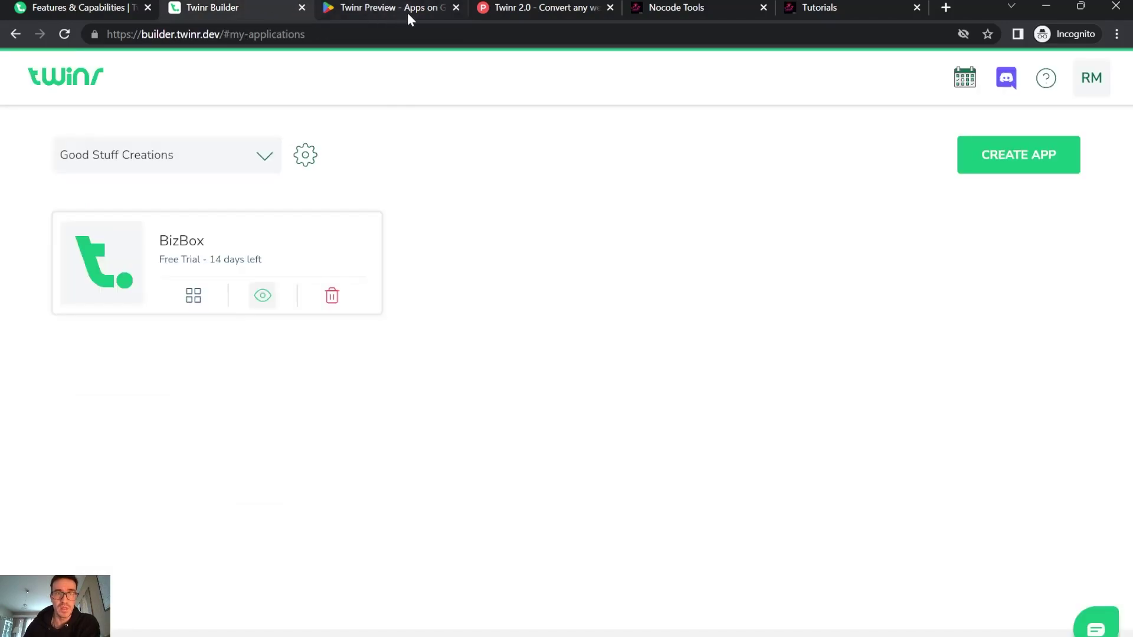
# Step: Close the 'Twinr Preview - Apps on Google Play' browser tab
pyautogui.click(456, 7)
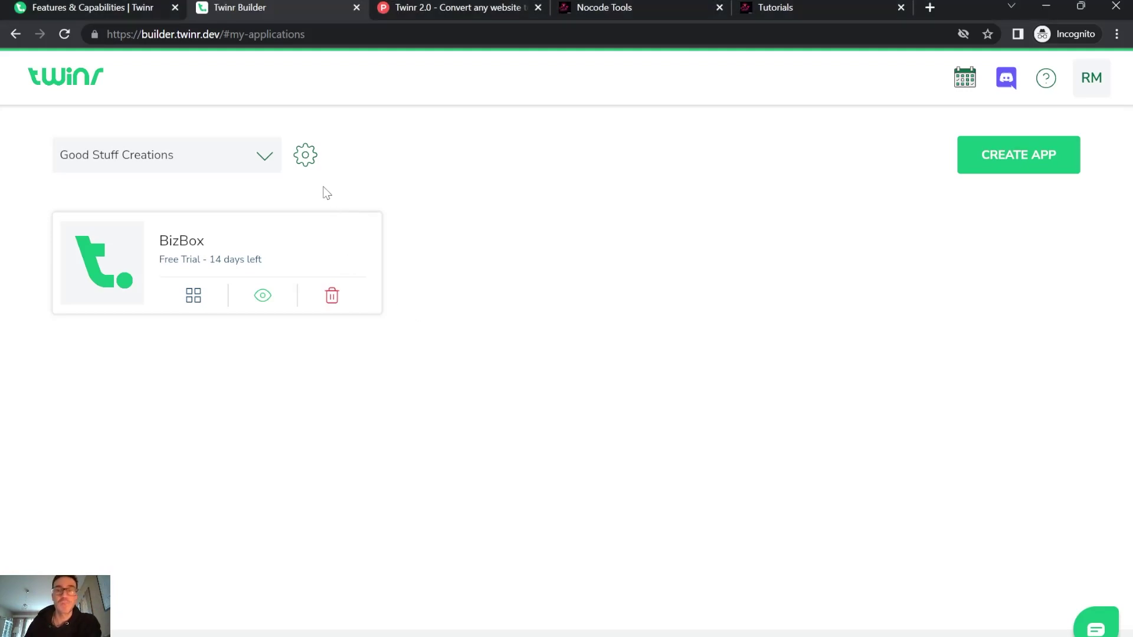
pyautogui.click(299, 163)
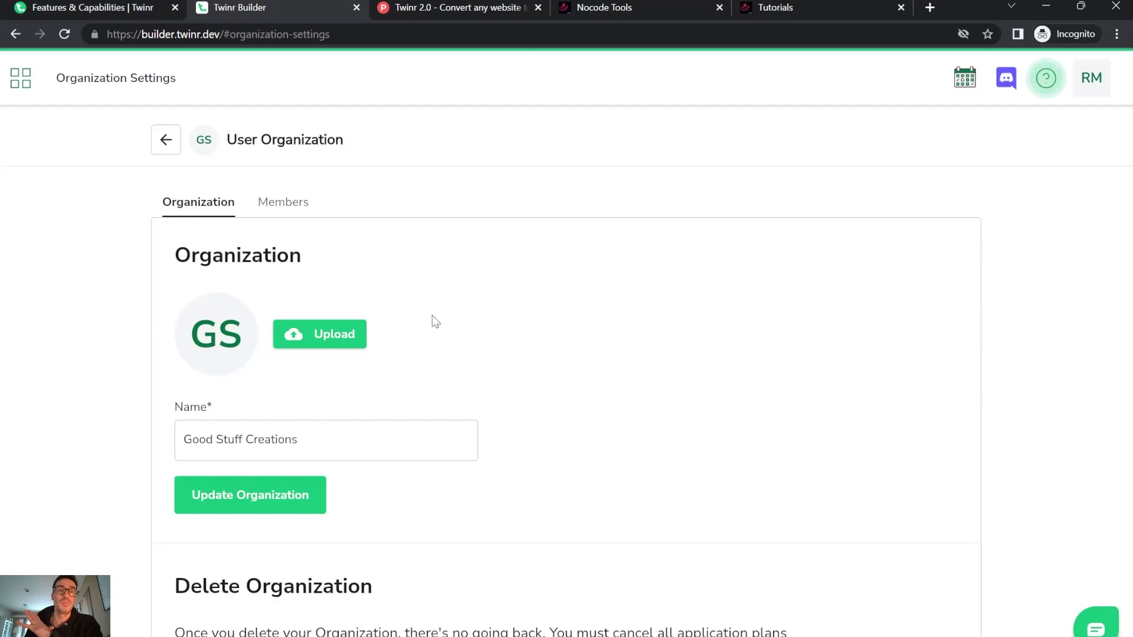
pyautogui.scroll(-2, 535, 458)
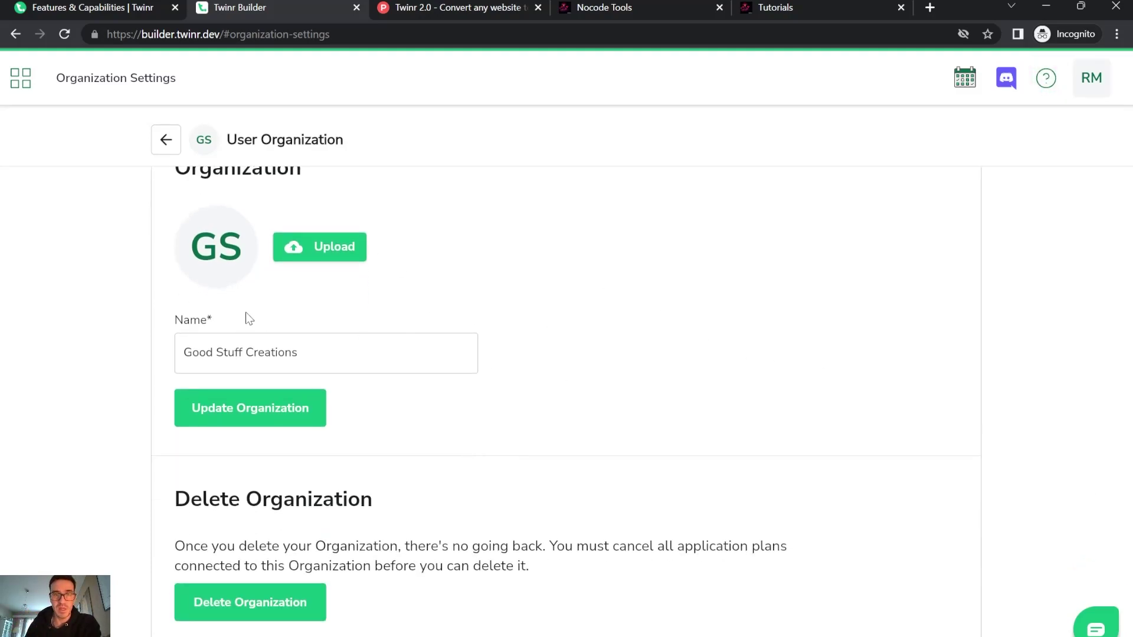
pyautogui.scroll(2, 205, 360)
pyautogui.click(166, 139)
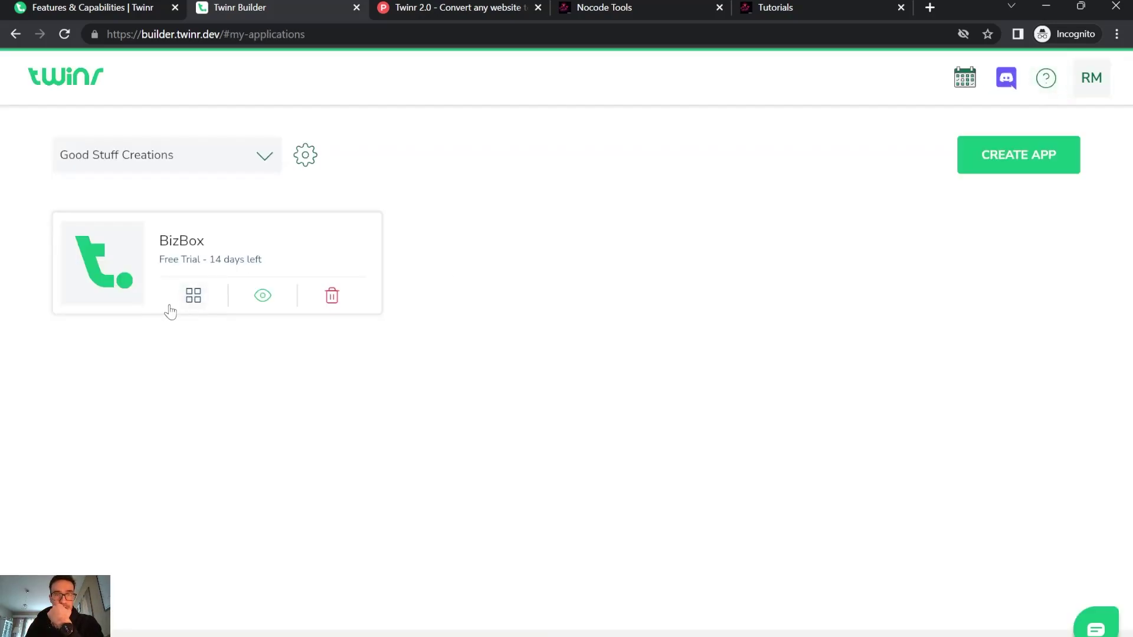
# Step: Open the BizBox dashboard and step through the setup guide's Branding and App Theme steps
pyautogui.click(194, 298)
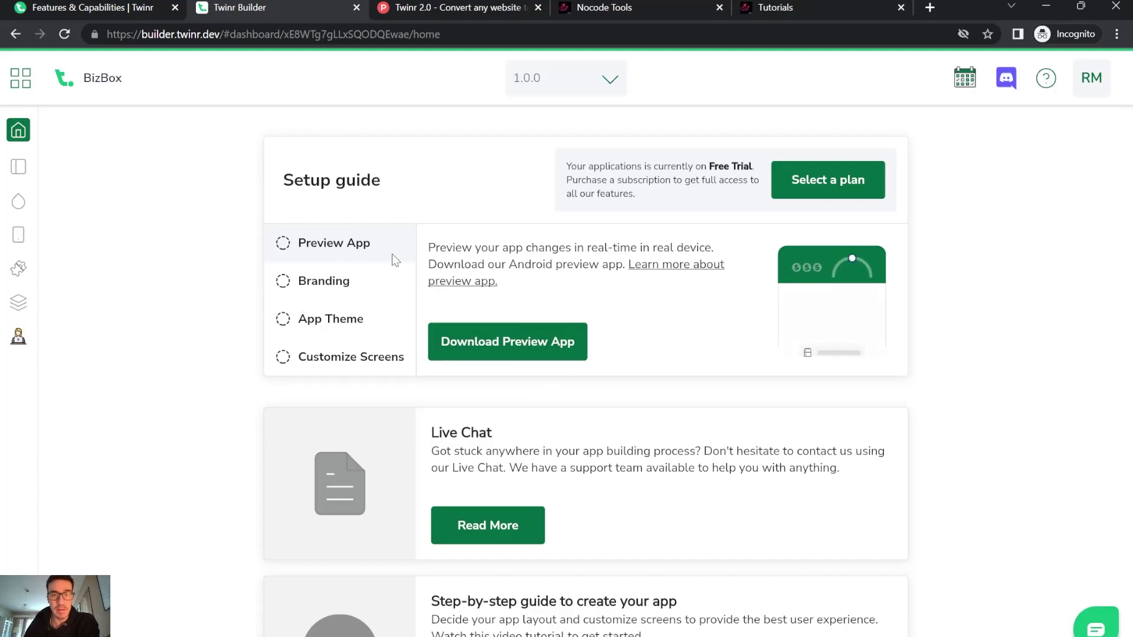
pyautogui.click(510, 338)
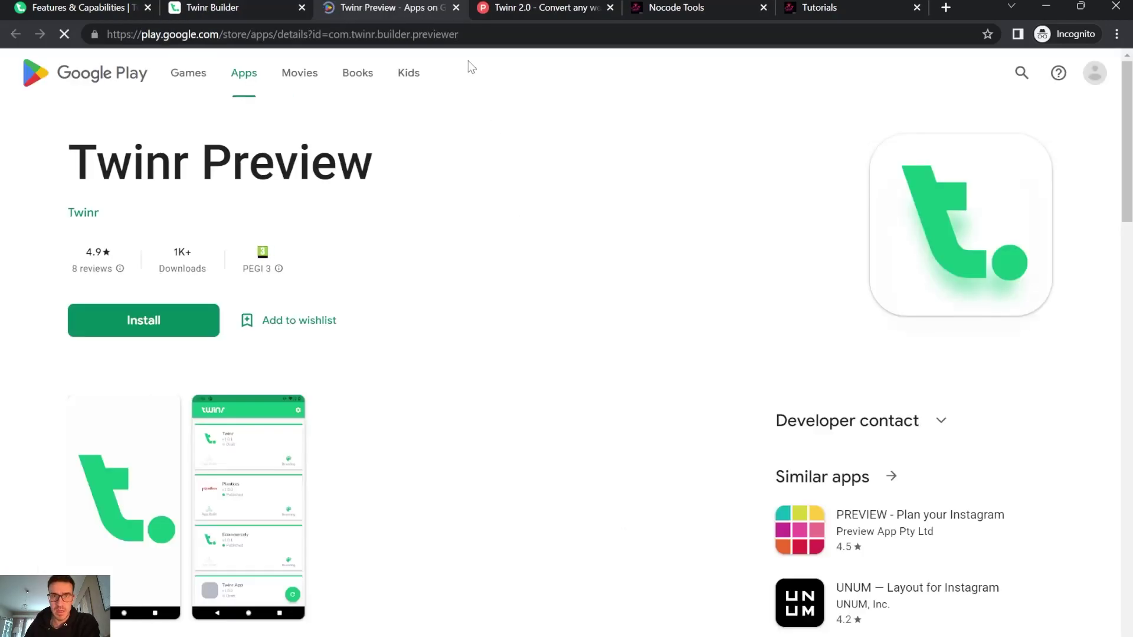
pyautogui.click(456, 7)
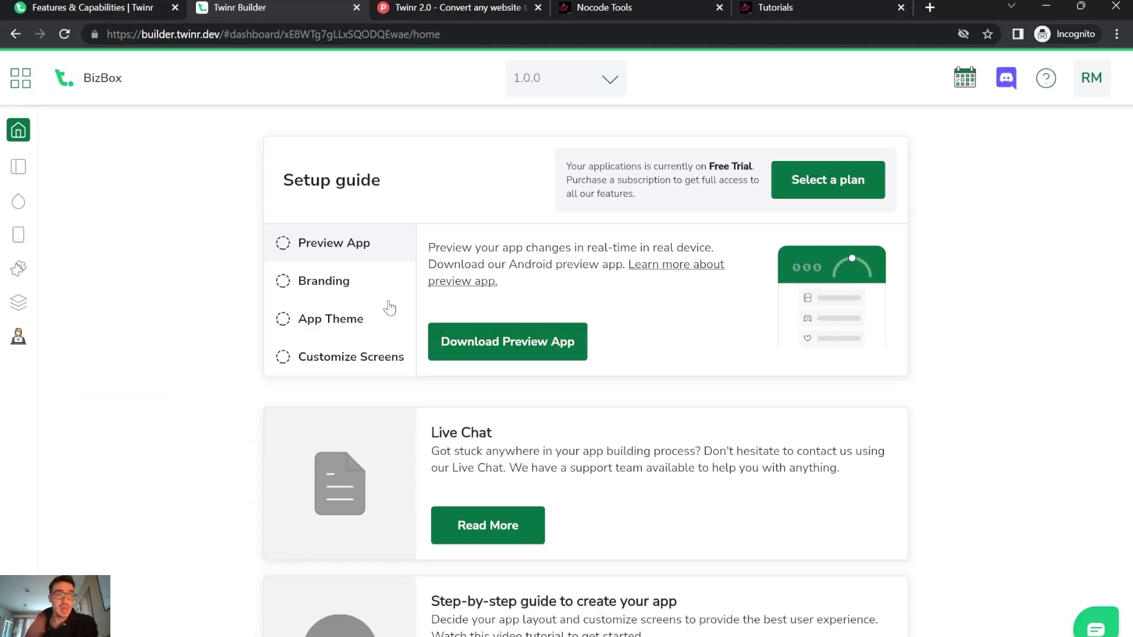
pyautogui.click(353, 297)
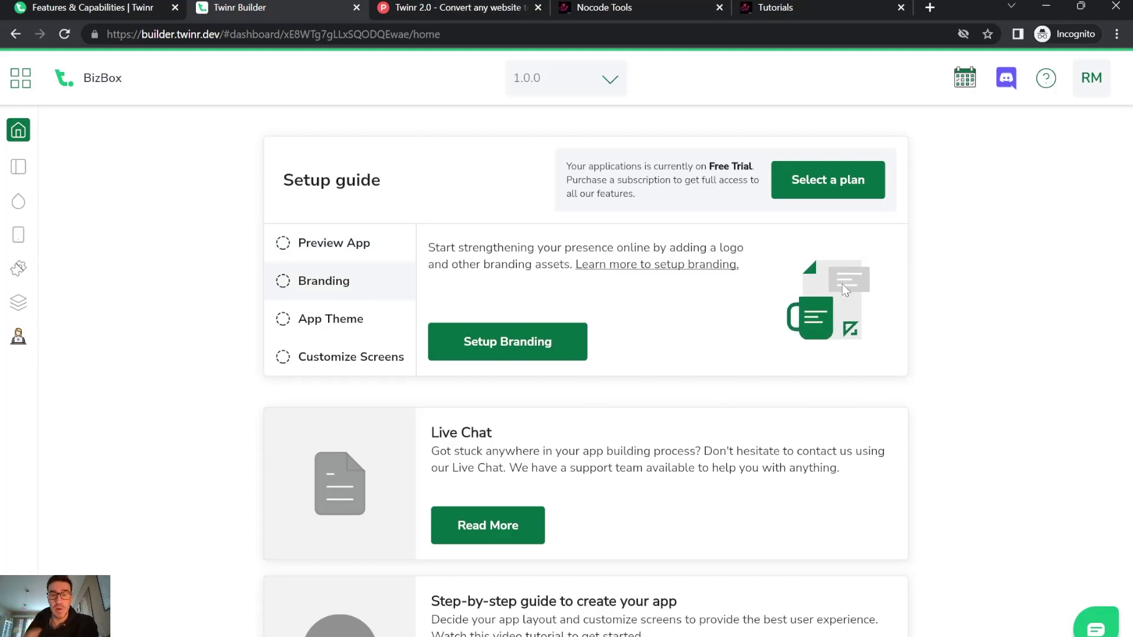
pyautogui.click(302, 329)
# Step: Open App Theme, then view the Branding App Info, App Icon and Launch Screen pages
pyautogui.click(477, 354)
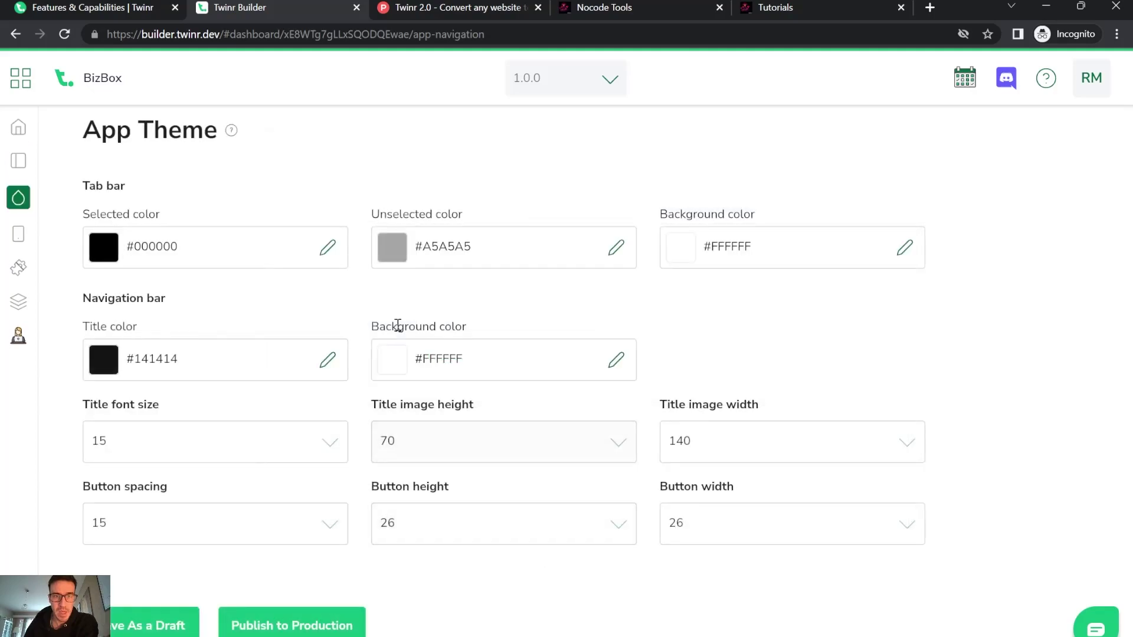
pyautogui.click(18, 165)
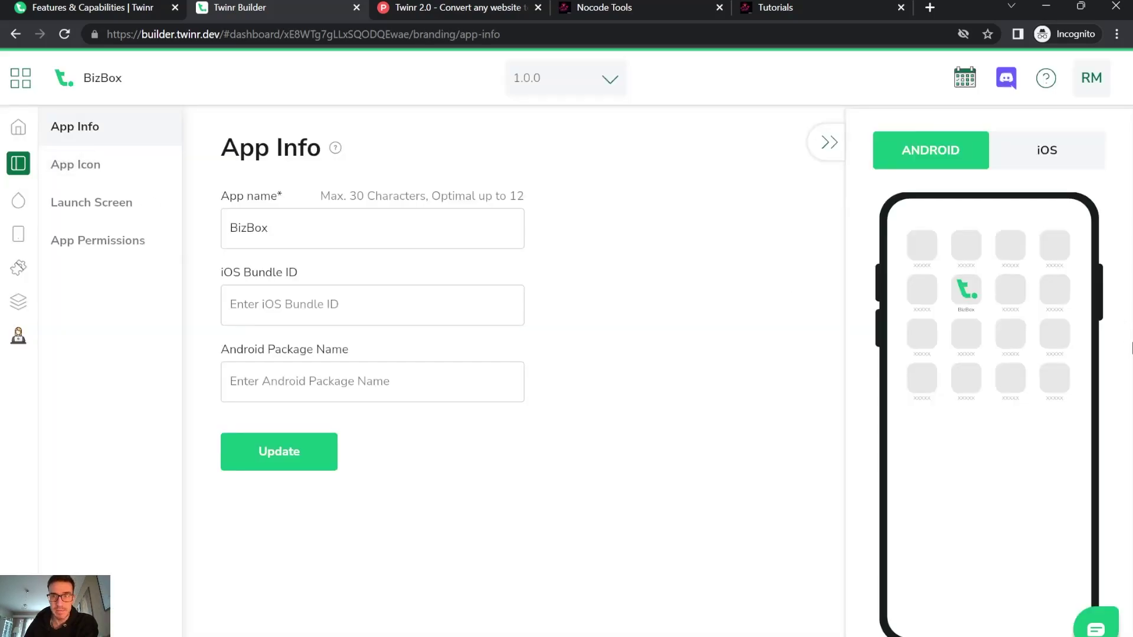
pyautogui.click(75, 163)
pyautogui.click(96, 204)
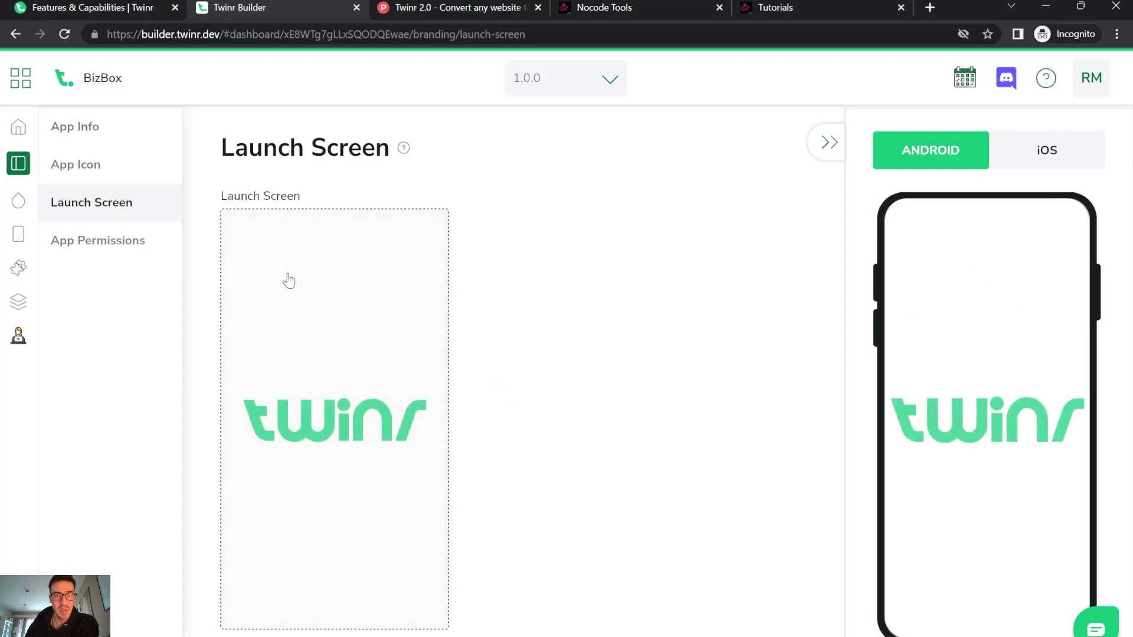
pyautogui.scroll(-1, 322, 370)
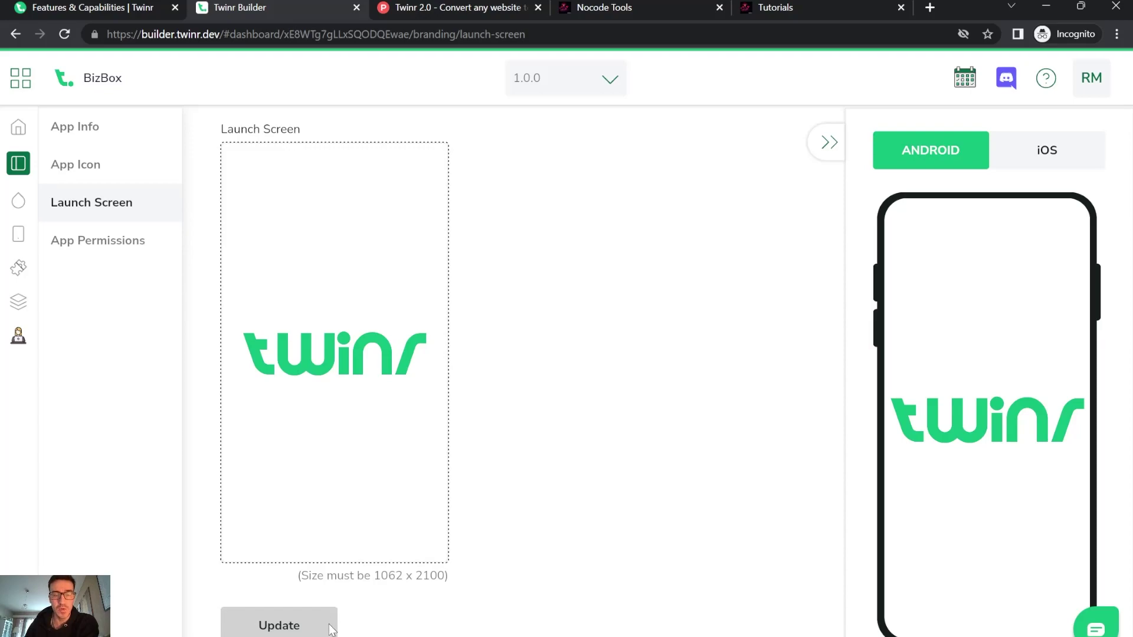
# Step: Inspect the App Permissions list, including the Photo Library permission message
pyautogui.click(98, 242)
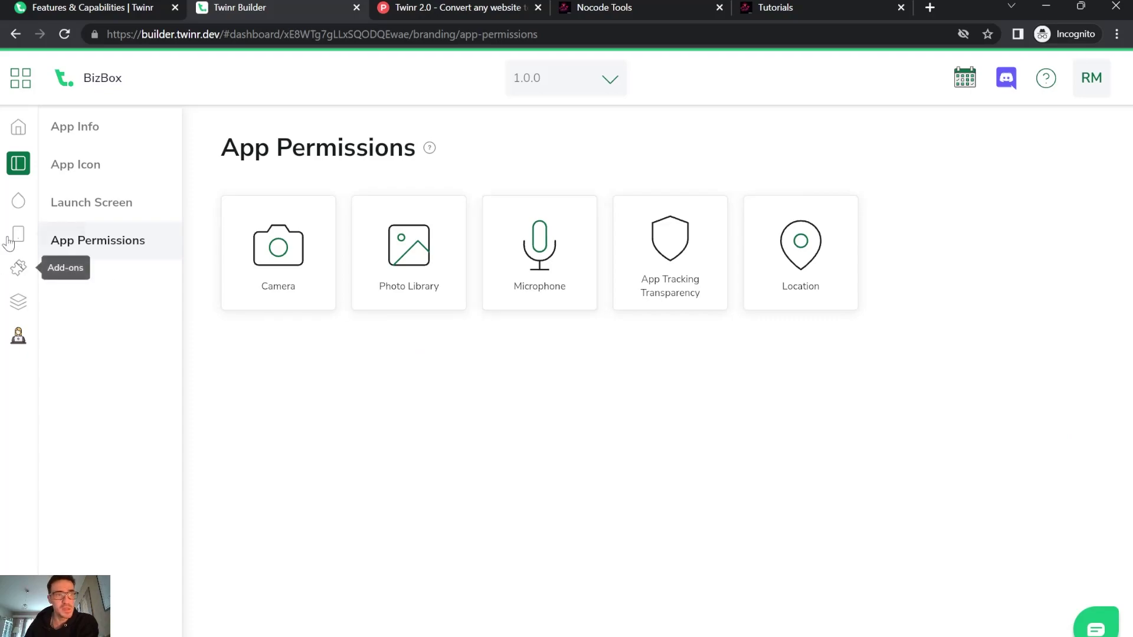
pyautogui.click(366, 252)
pyautogui.scroll(-1, 537, 361)
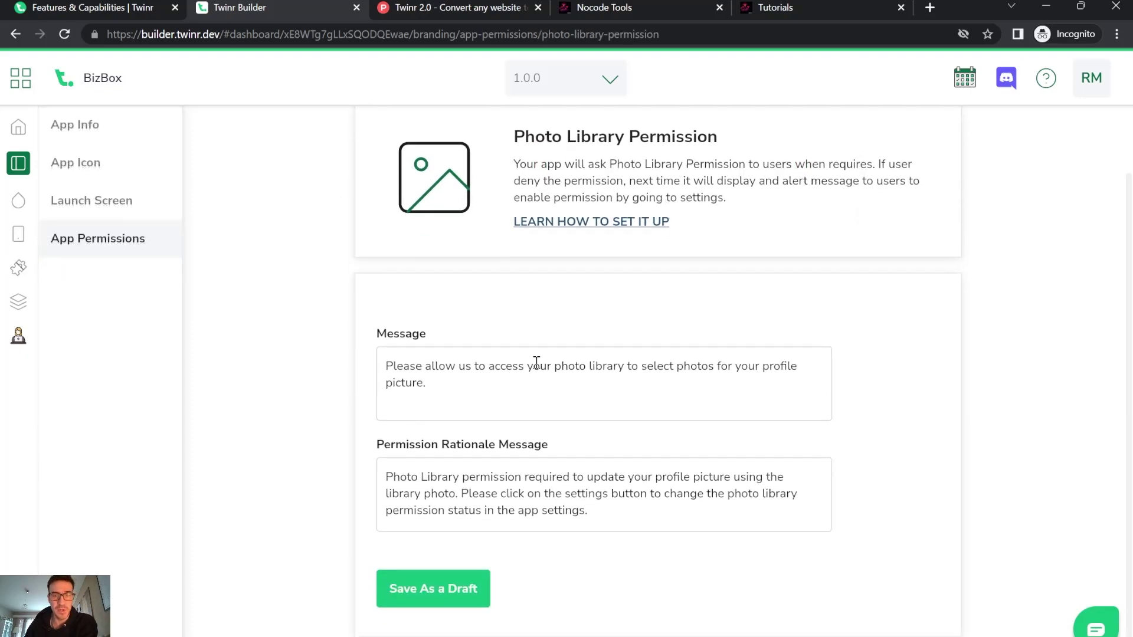
pyautogui.moveTo(463, 393); pyautogui.dragTo(341, 354)
pyautogui.click(348, 373)
pyautogui.scroll(2, 533, 248)
pyautogui.click(372, 139)
pyautogui.click(18, 199)
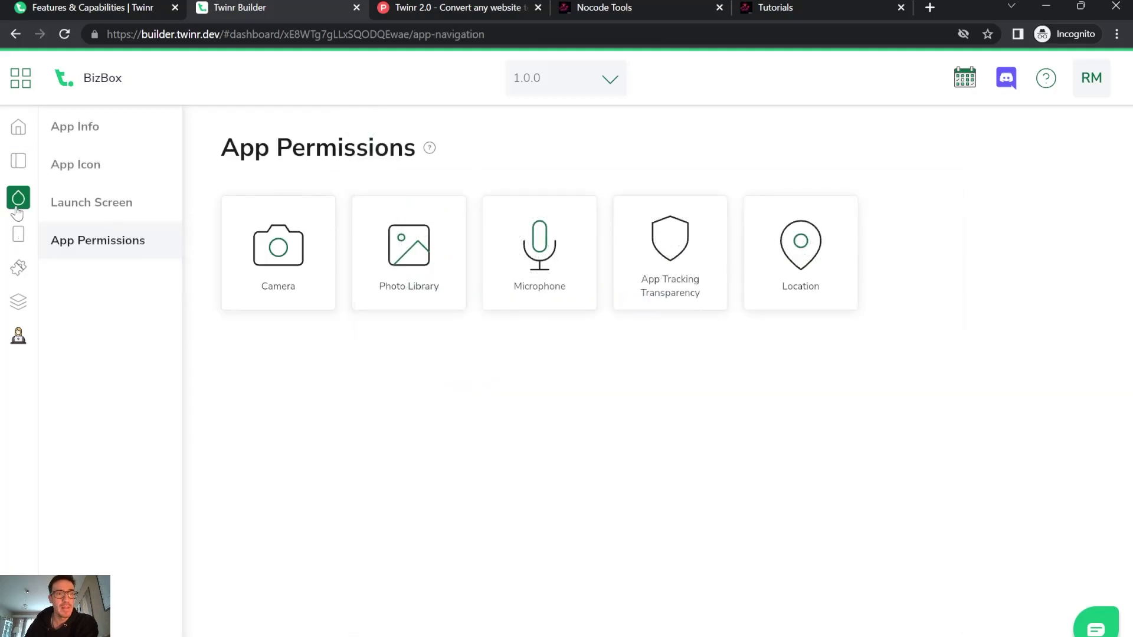
# Step: In the screens general settings, keep the Same Domain URL Policy as Open in current tab
pyautogui.click(19, 231)
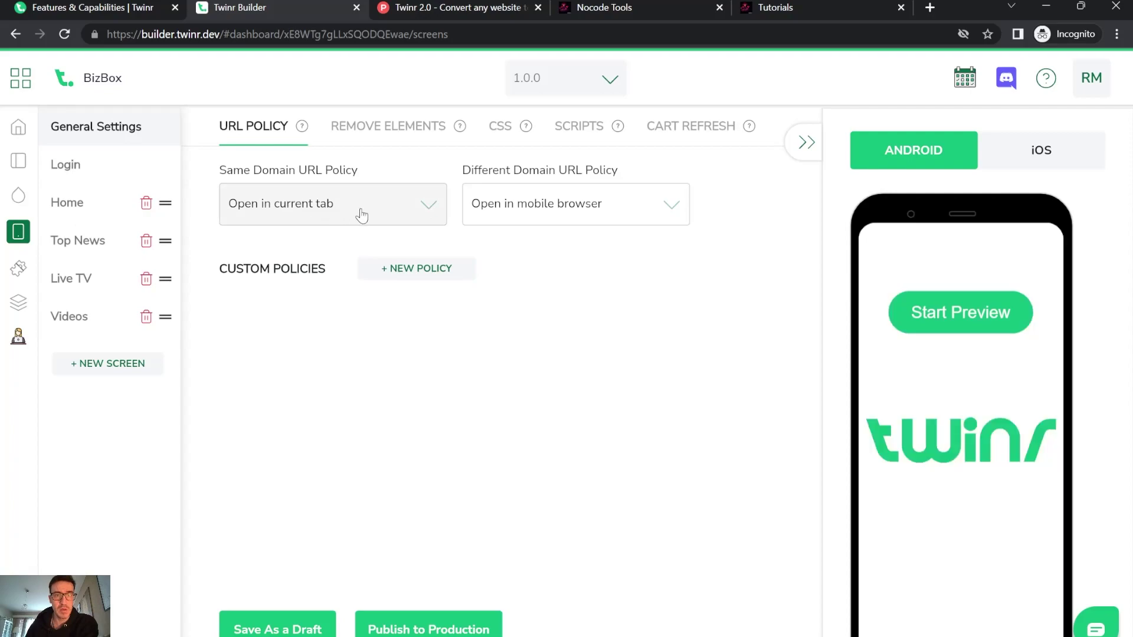
pyautogui.click(371, 214)
pyautogui.click(373, 214)
pyautogui.click(372, 213)
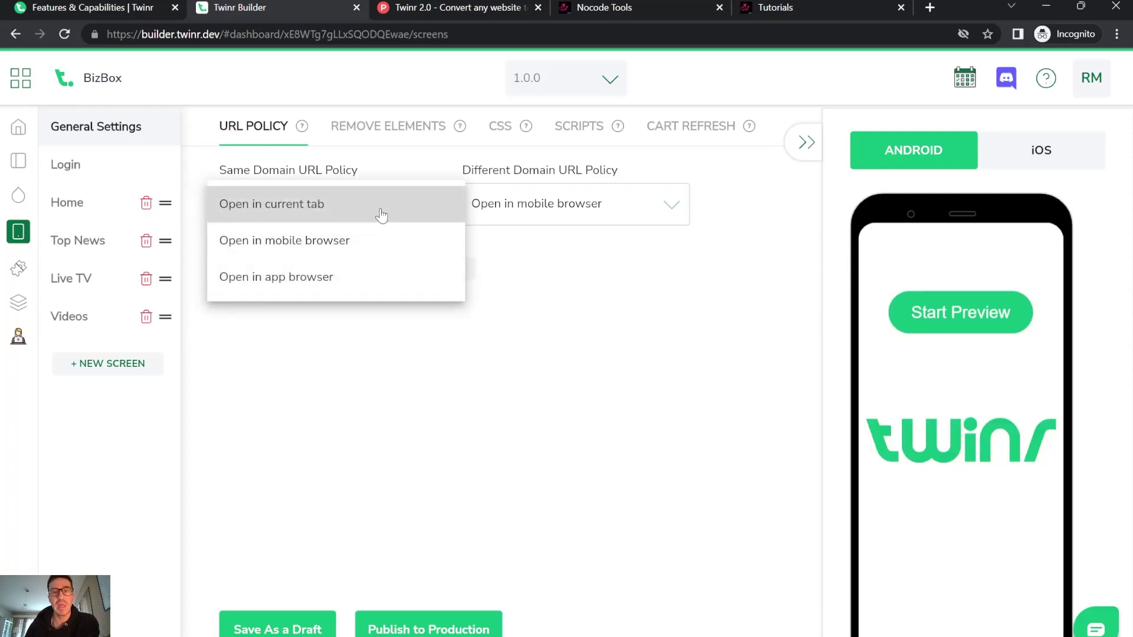
pyautogui.click(379, 215)
# Step: Run BizBox in the Android preview and view its Top News and Live TV screens
pyautogui.click(1039, 161)
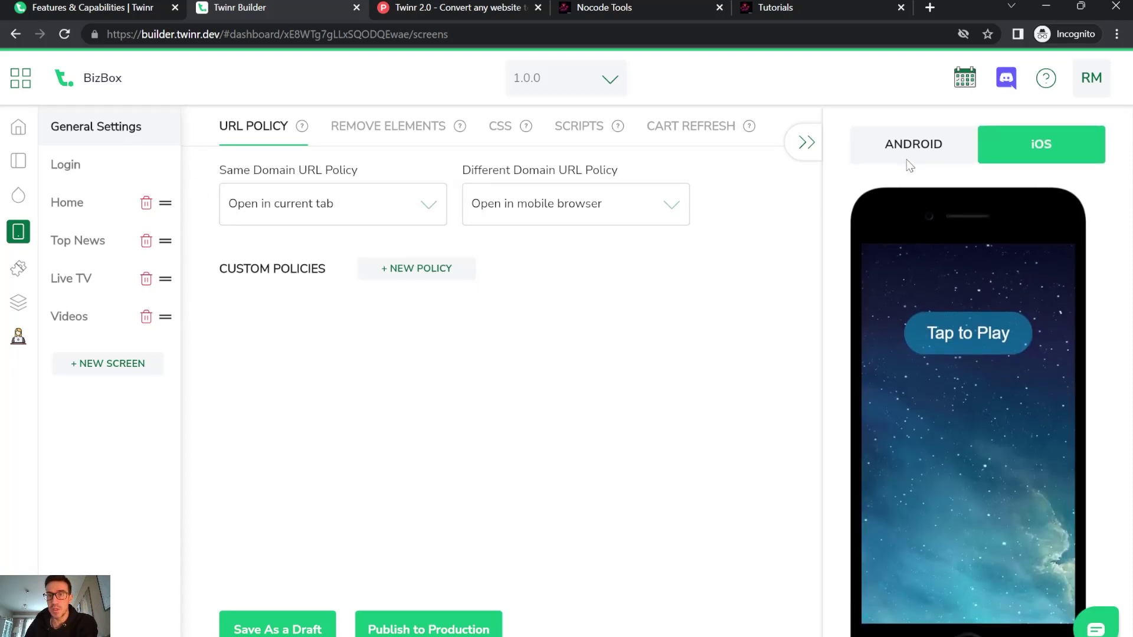
pyautogui.click(912, 156)
pyautogui.click(969, 320)
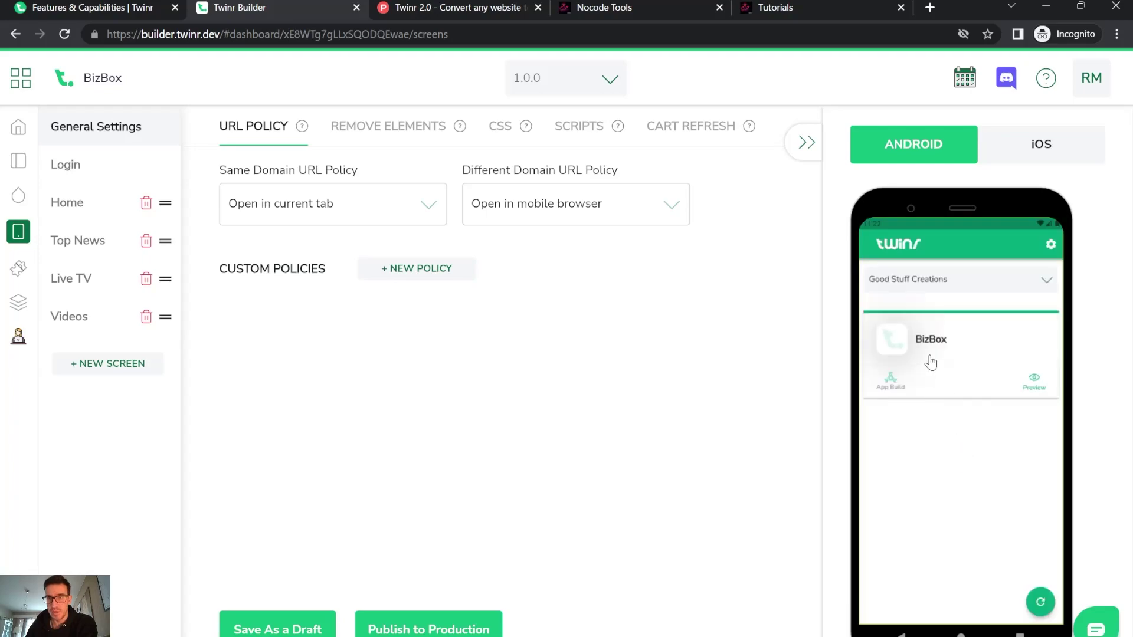
pyautogui.click(1034, 383)
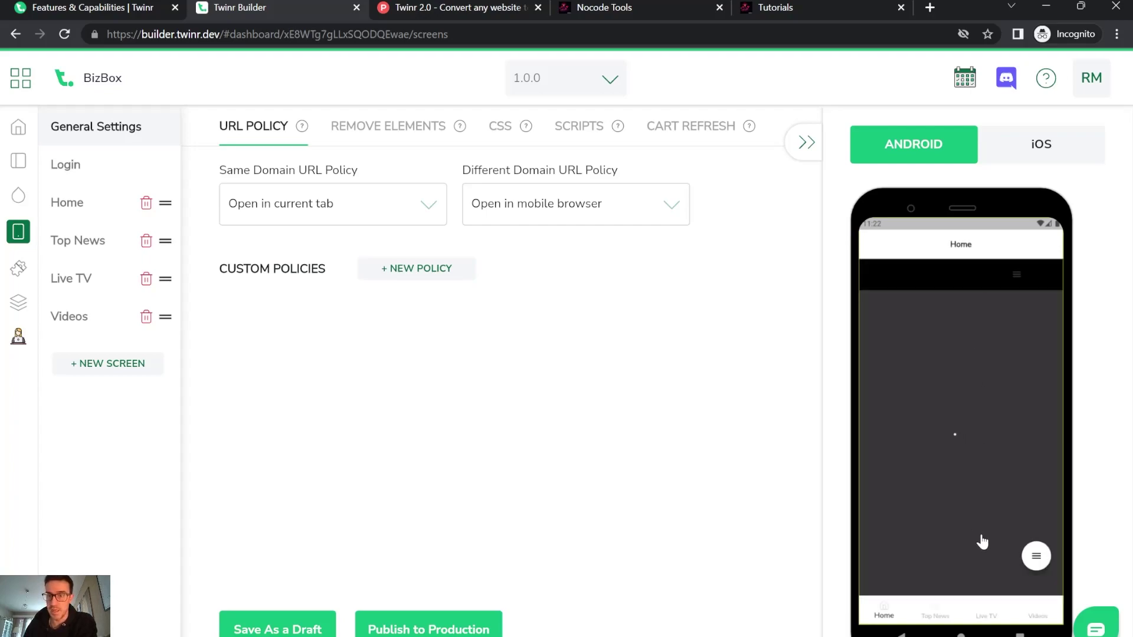
pyautogui.click(938, 614)
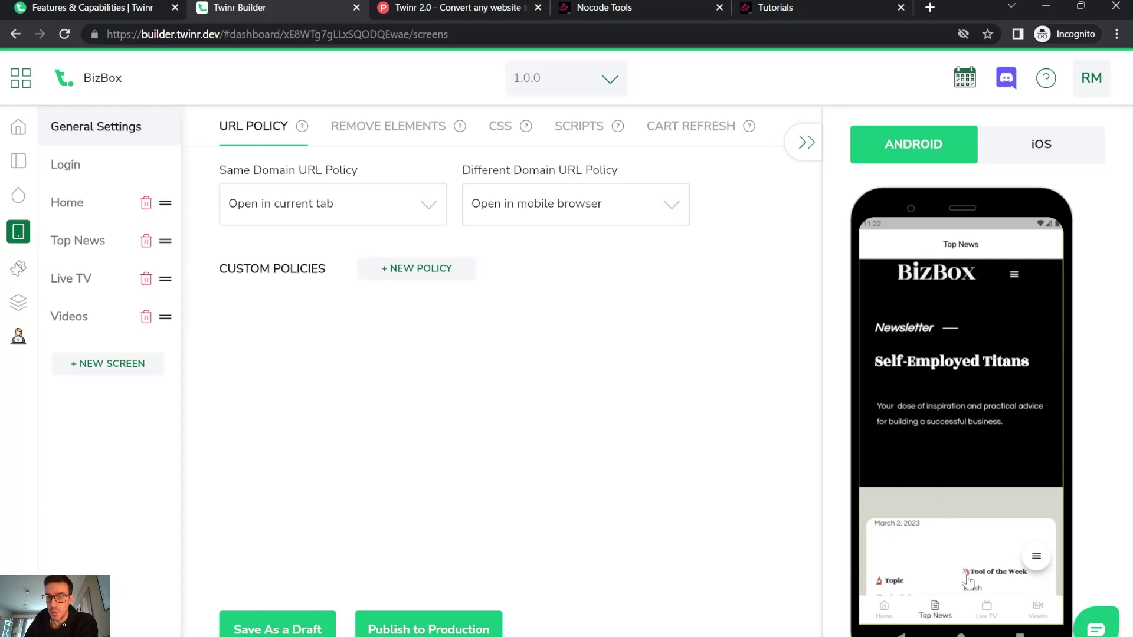
pyautogui.click(988, 611)
pyautogui.scroll(-3, 950, 425)
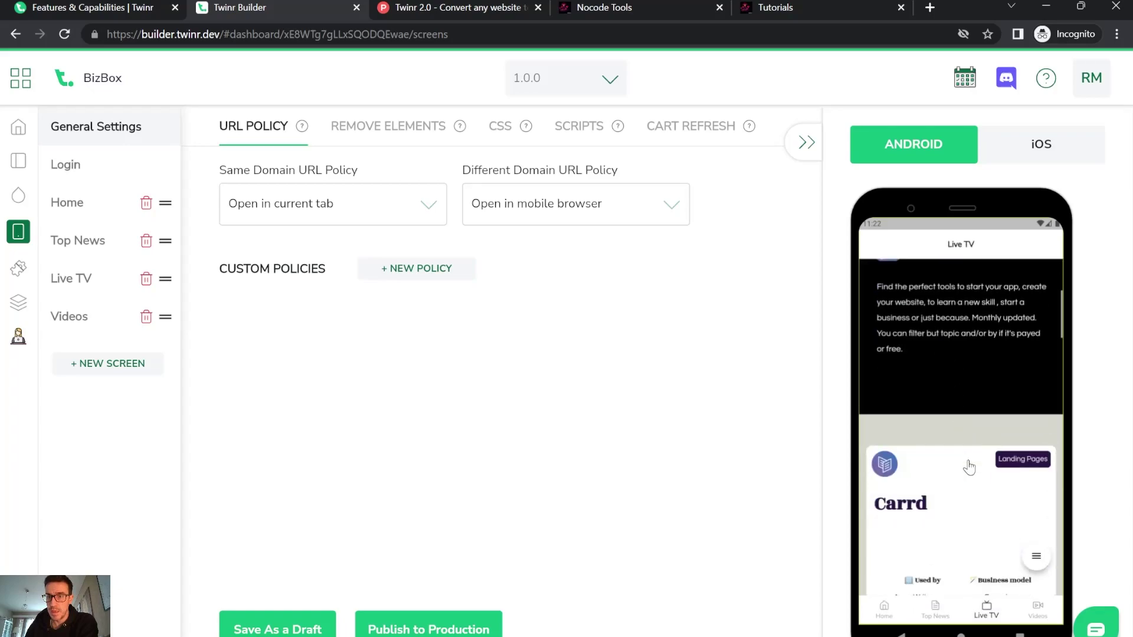
pyautogui.scroll(1, 950, 323)
pyautogui.scroll(-3, 950, 324)
# Step: Run the app in the iOS preview and focus the sign-in Email address field
pyautogui.click(1036, 144)
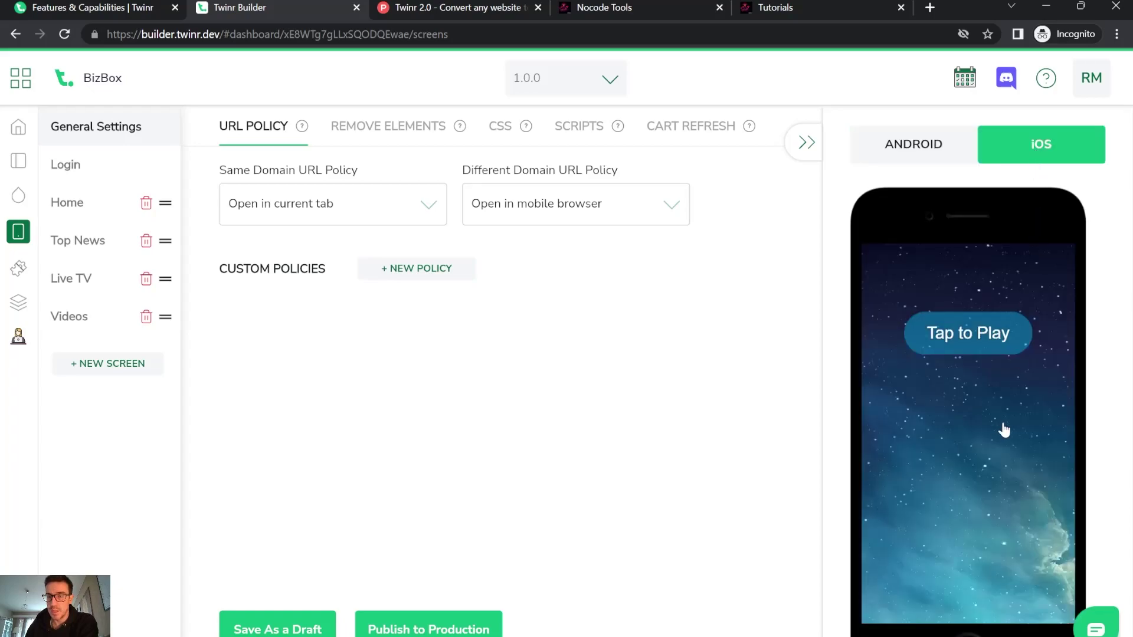
pyautogui.click(991, 334)
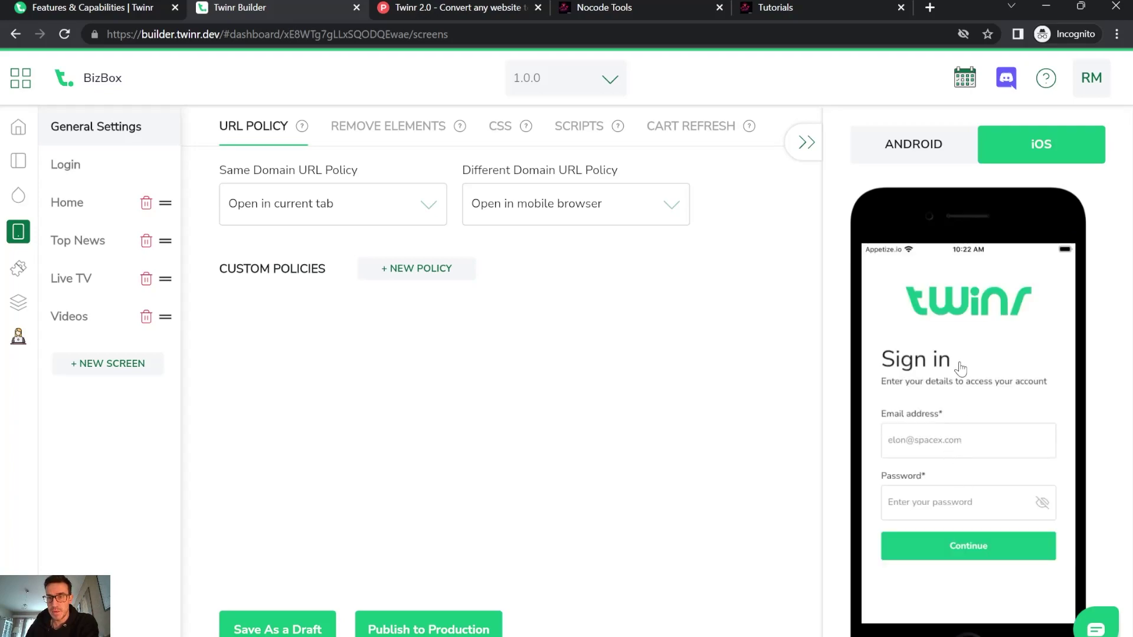
pyautogui.click(965, 461)
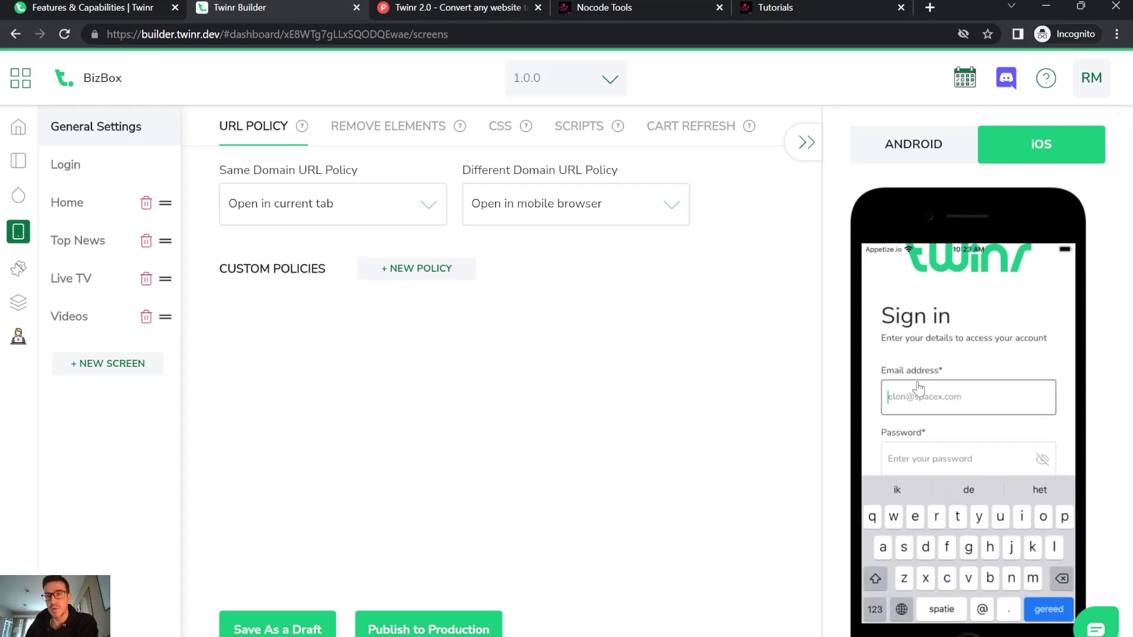
# Step: In Remove Elements, add a new blank rule above the .footer and .header rules
pyautogui.click(417, 126)
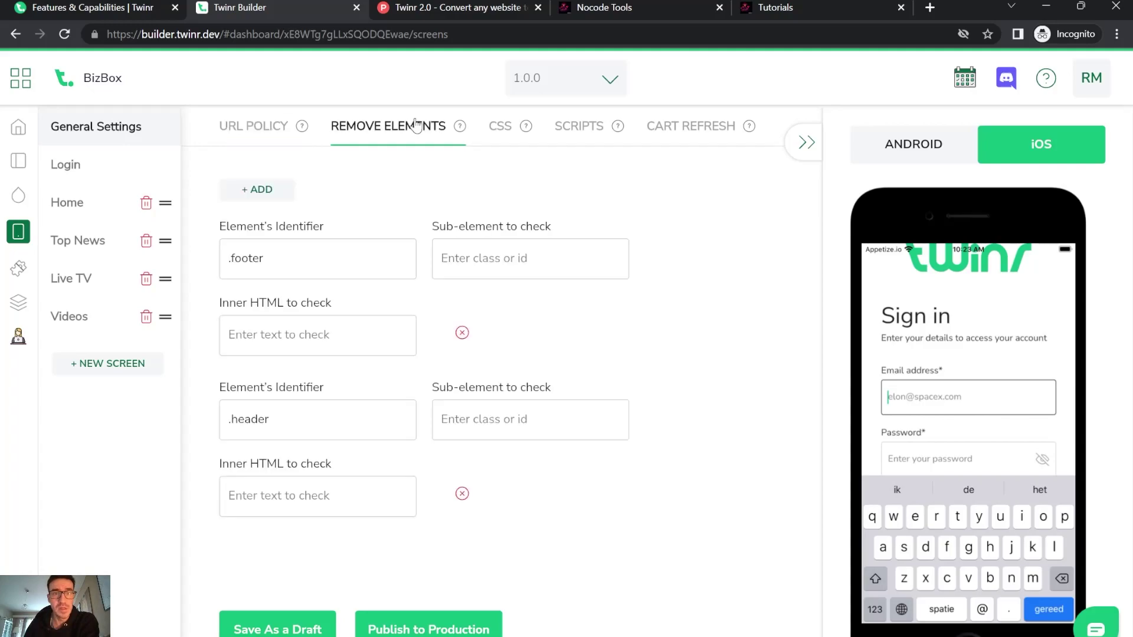
pyautogui.click(310, 263)
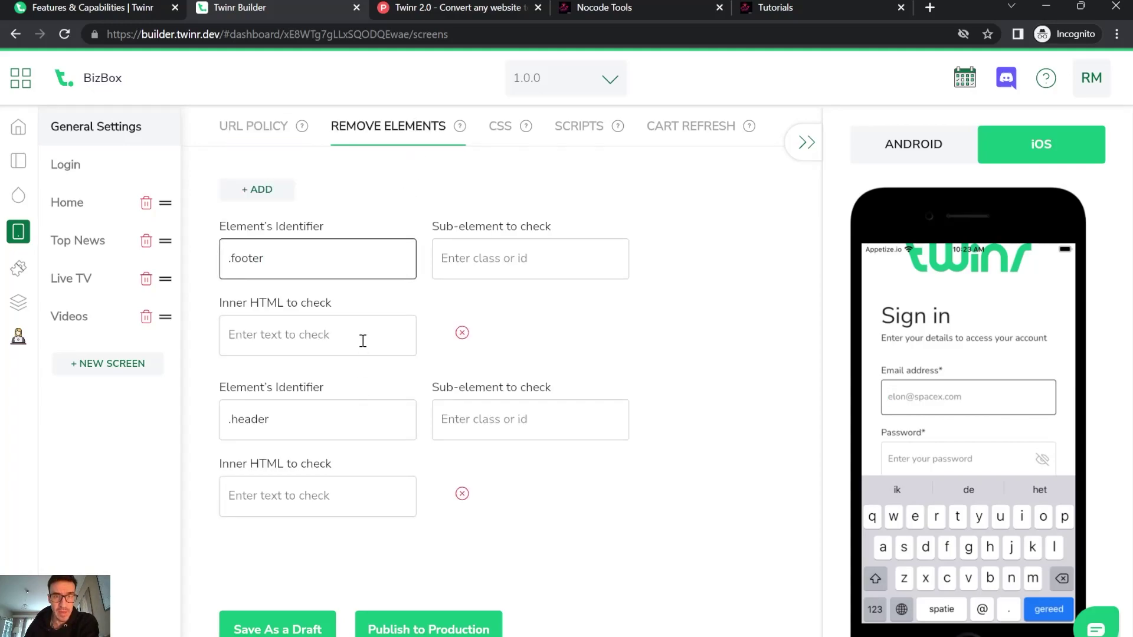
pyautogui.click(258, 189)
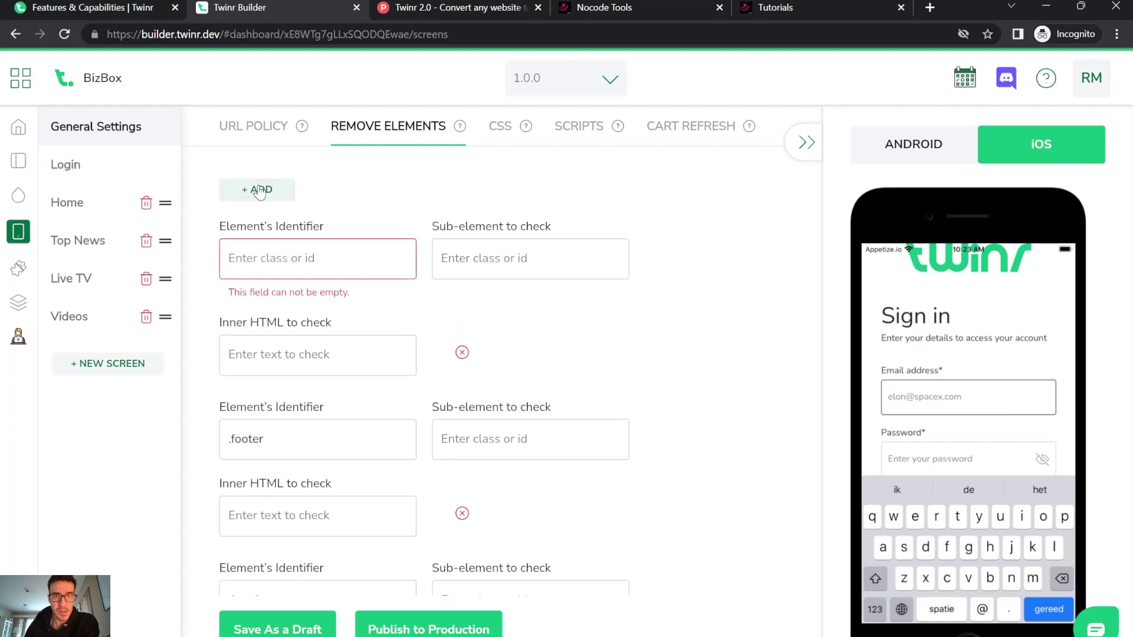
pyautogui.click(292, 266)
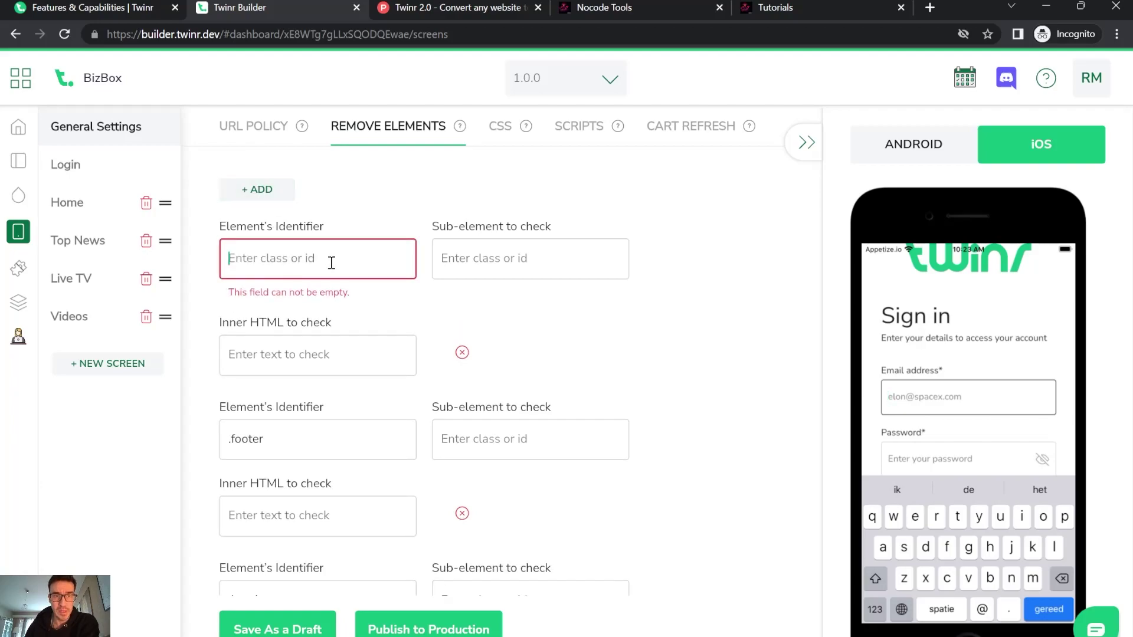
pyautogui.scroll(-2, 362, 352)
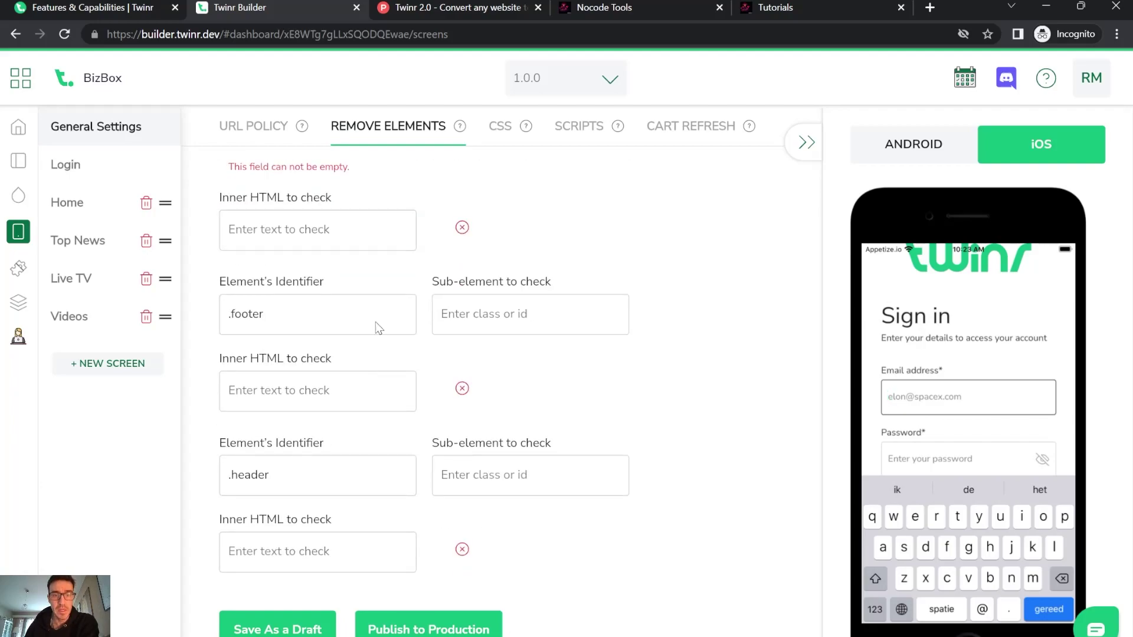
pyautogui.scroll(2, 377, 323)
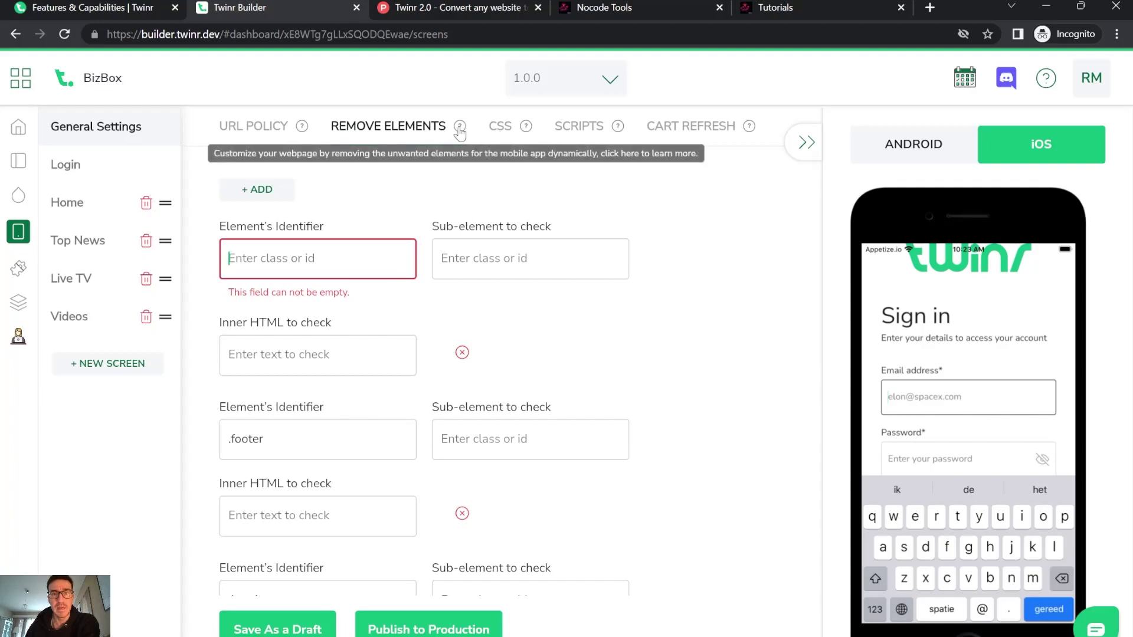
# Step: Review the Custom CSS settings and check the available app versions
pyautogui.click(509, 131)
pyautogui.click(607, 87)
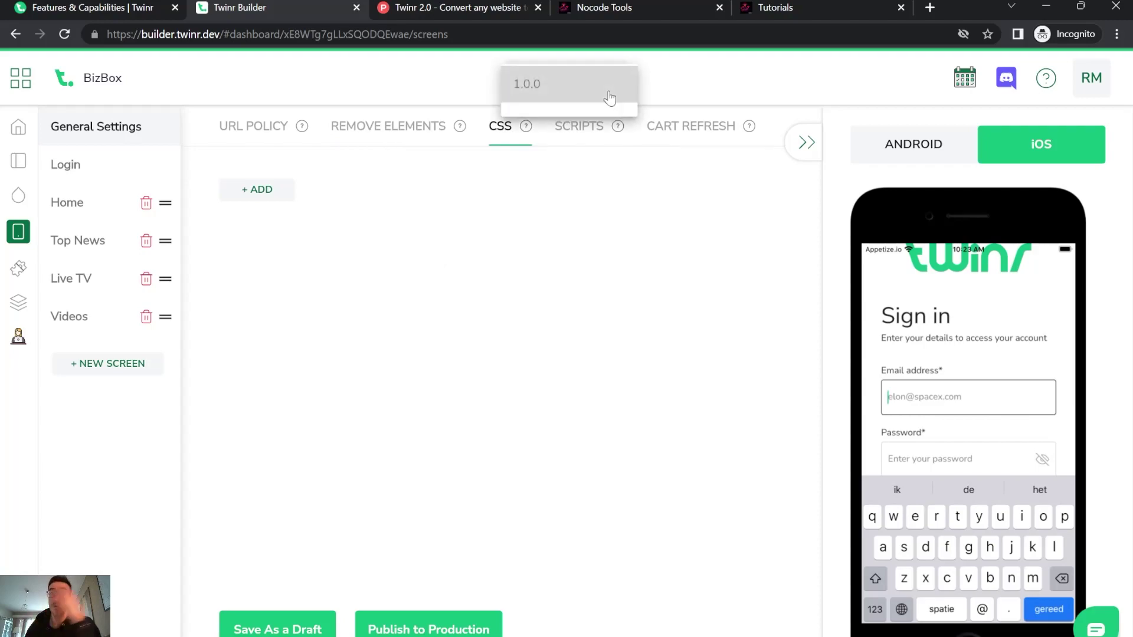
pyautogui.click(608, 91)
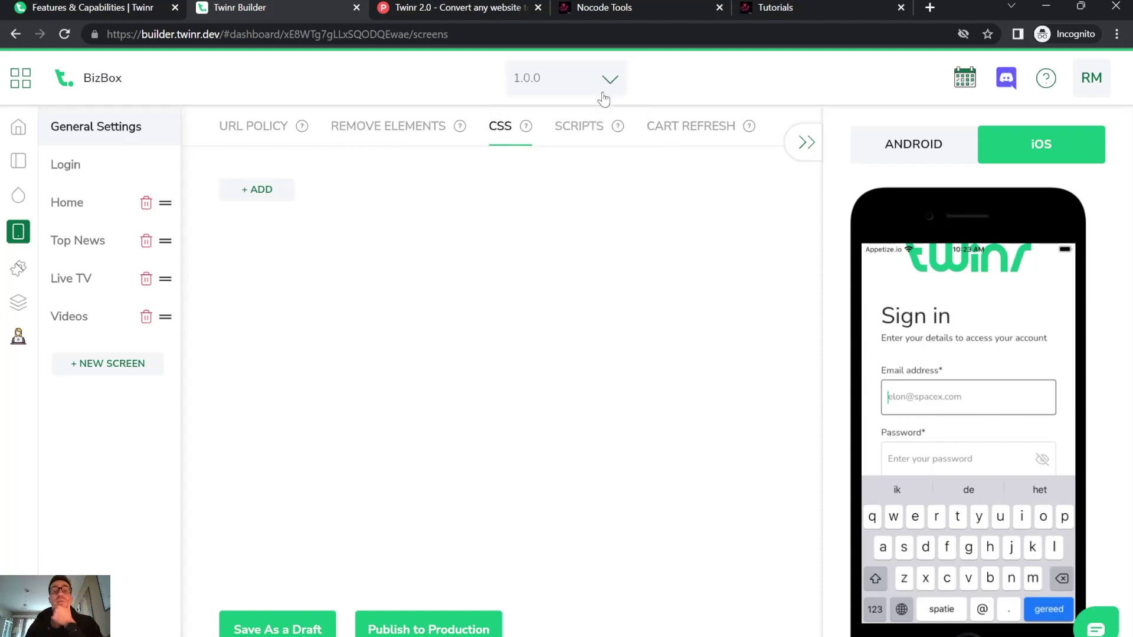
pyautogui.click(603, 99)
pyautogui.click(609, 93)
# Step: Look over the Scripts and Cart Refresh settings, collapse the phone preview, and go to Extensions
pyautogui.click(598, 128)
pyautogui.click(693, 129)
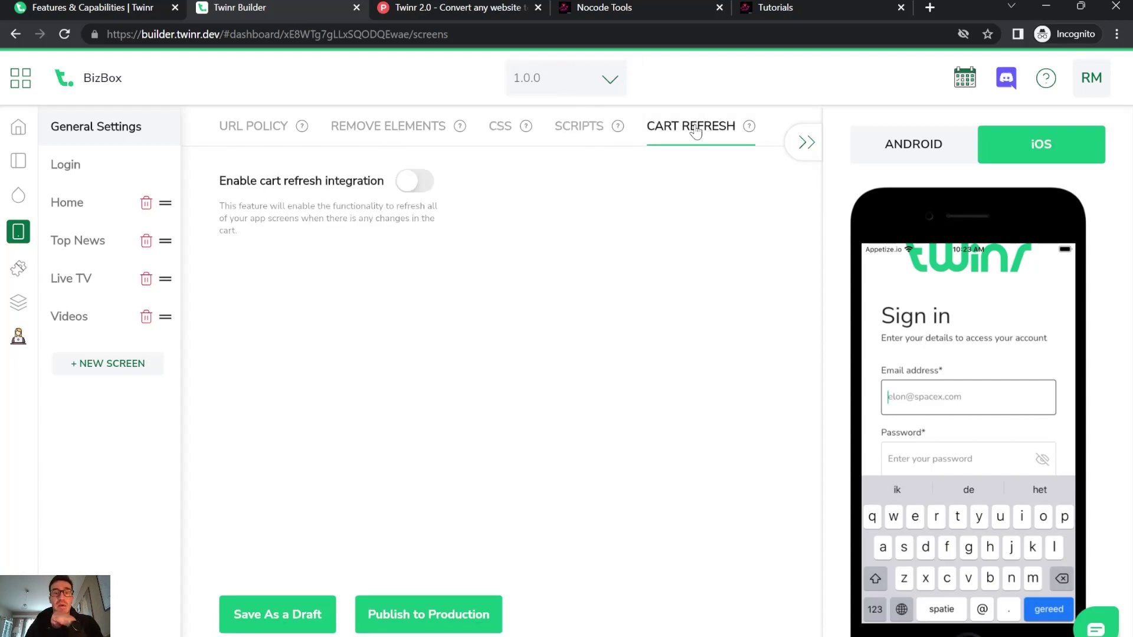
pyautogui.click(806, 142)
pyautogui.click(18, 268)
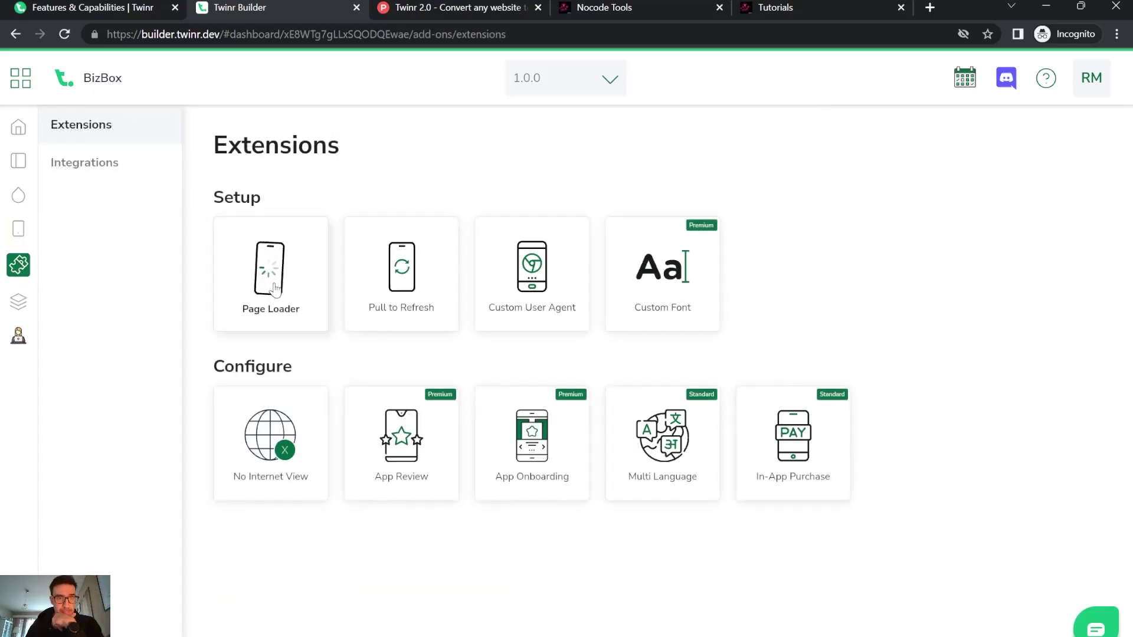
# Step: Turn on the No Internet View integration with its default 'No Internet' text, then return to the extensions
pyautogui.click(294, 428)
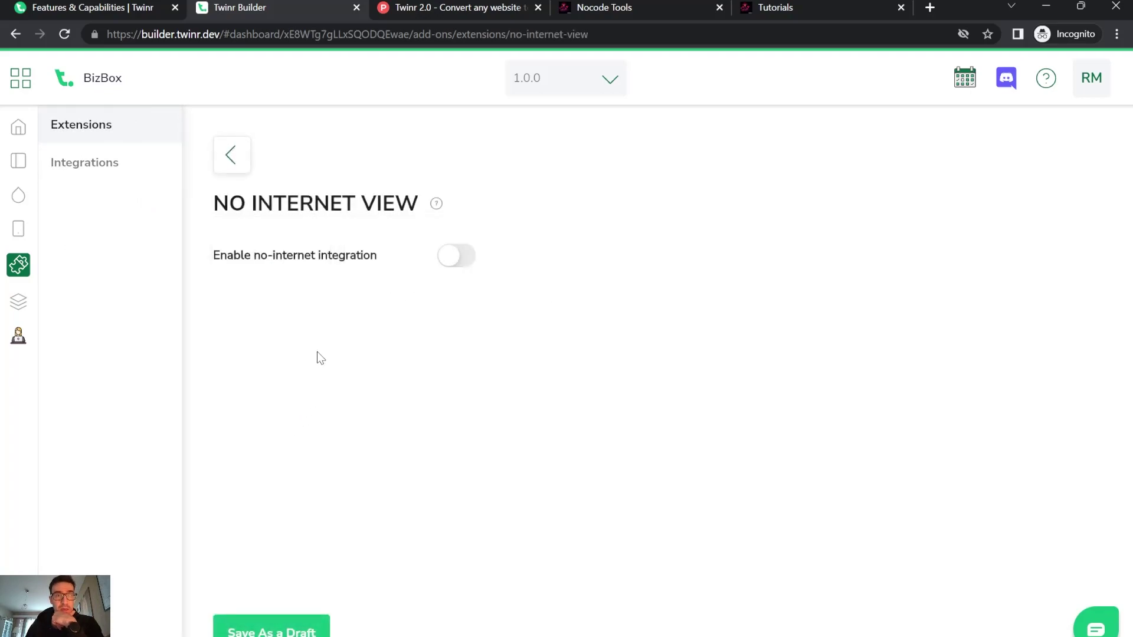
pyautogui.click(458, 260)
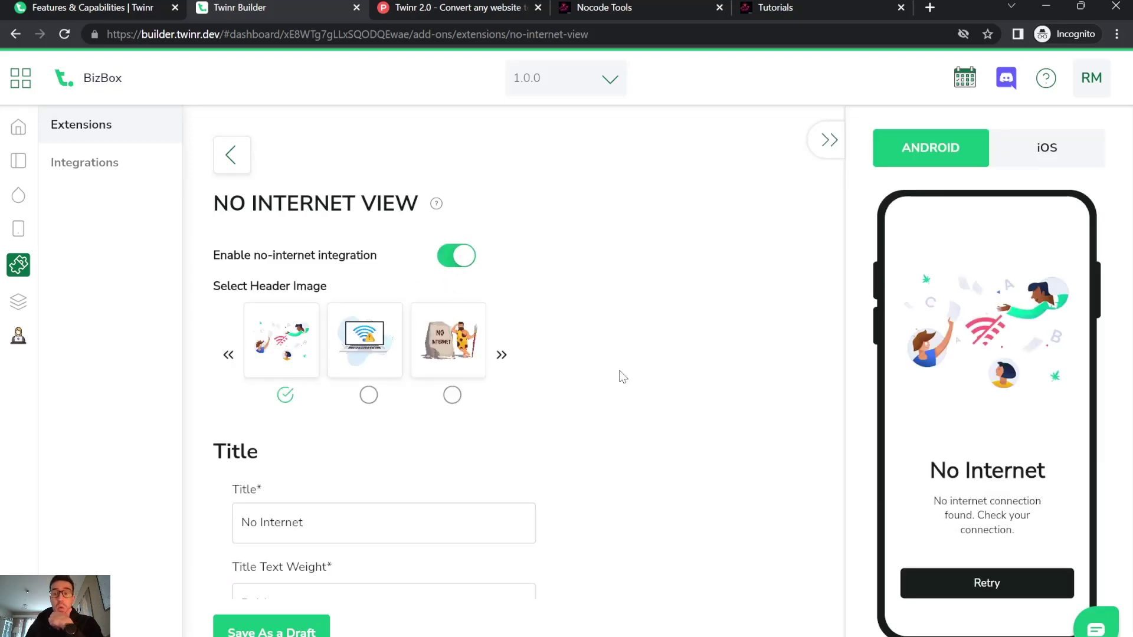
pyautogui.scroll(-10, 382, 470)
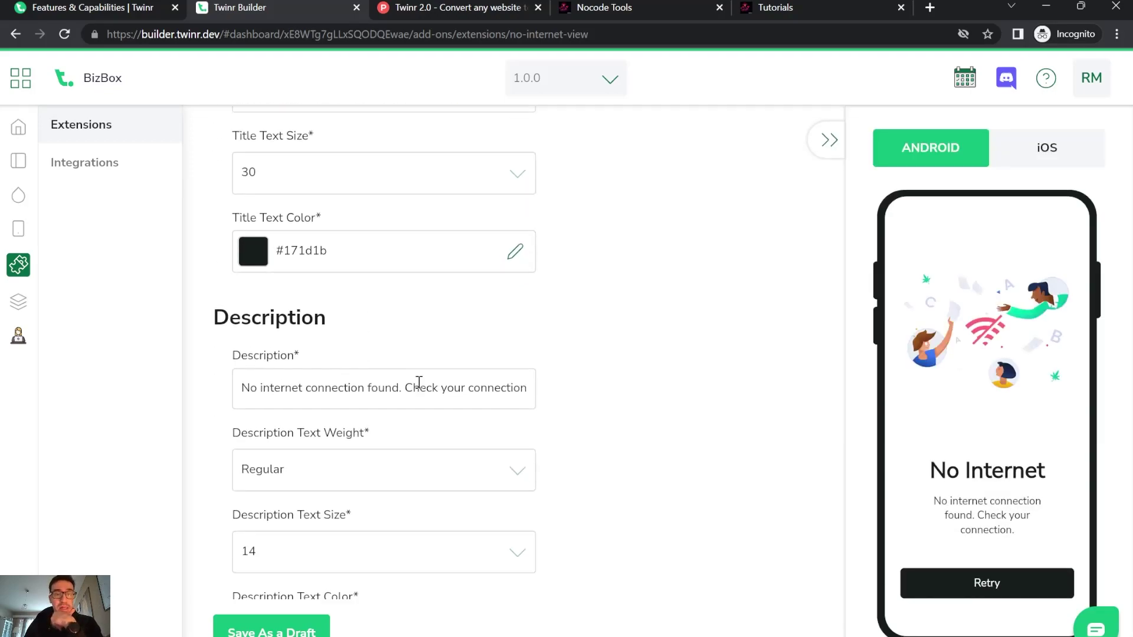
pyautogui.scroll(10, 353, 170)
pyautogui.click(231, 155)
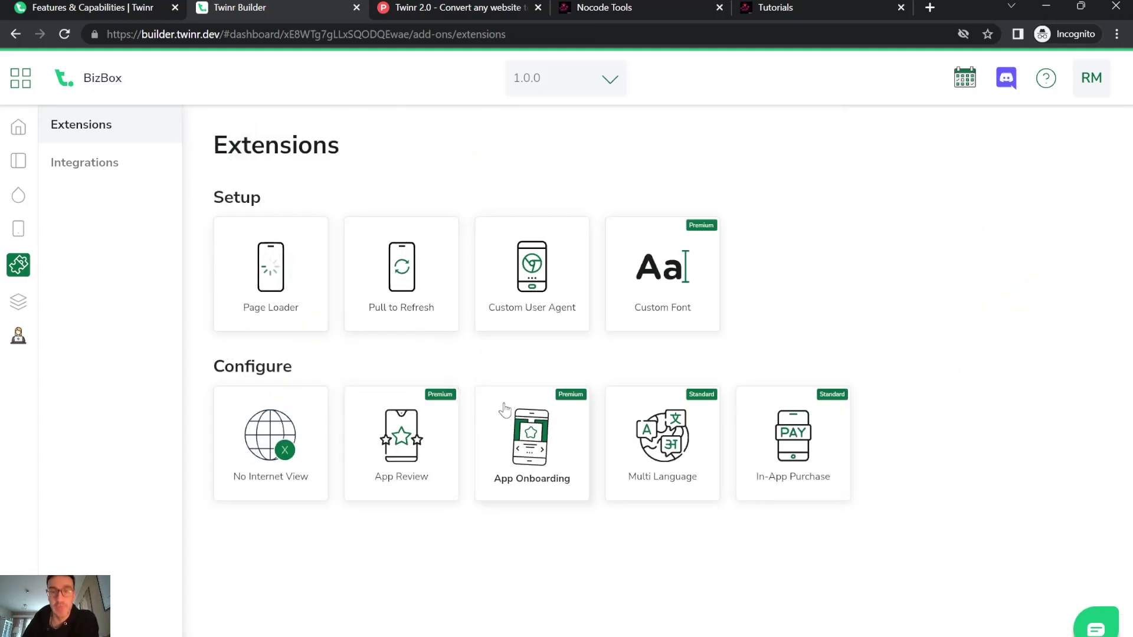
# Step: Look over Integrations and the Android App Build page, trying to add build signing information
pyautogui.click(112, 177)
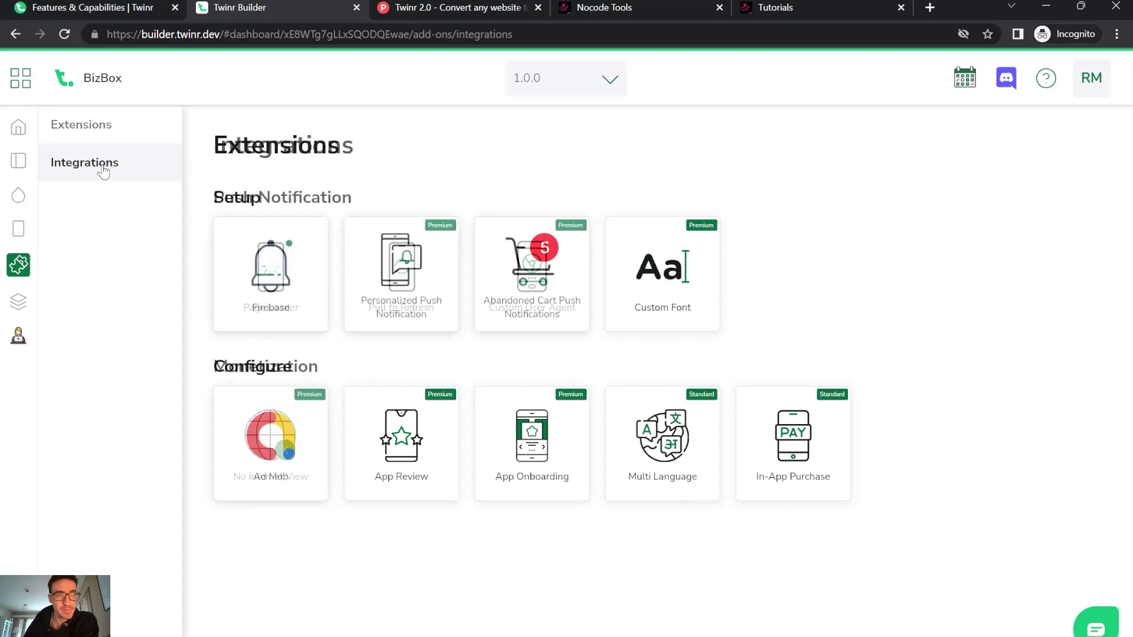
pyautogui.click(18, 300)
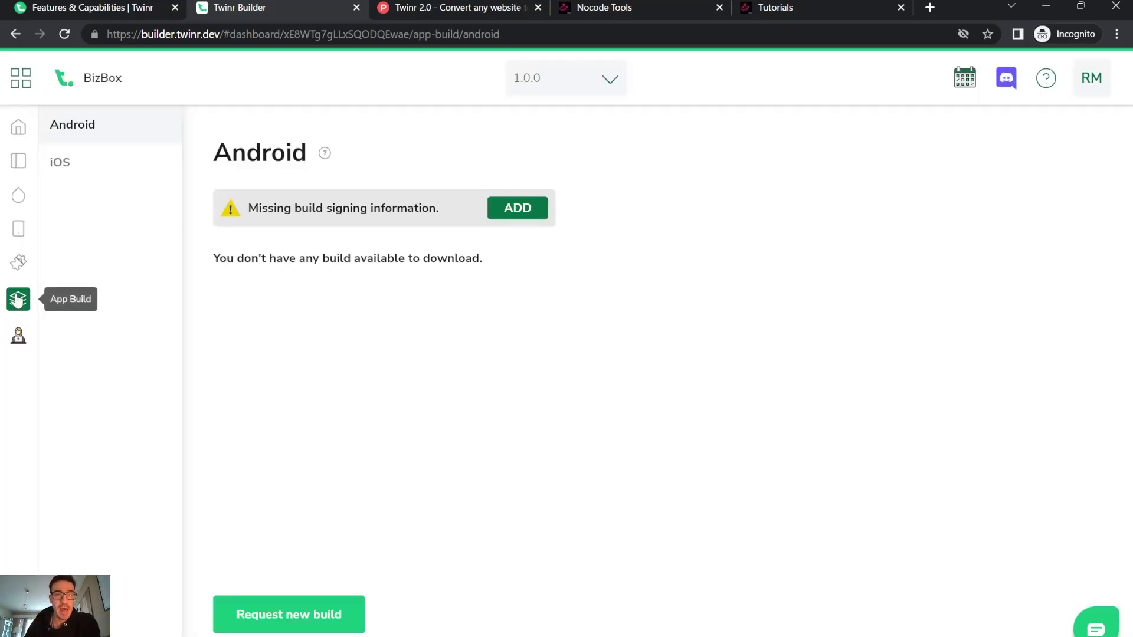
pyautogui.click(507, 213)
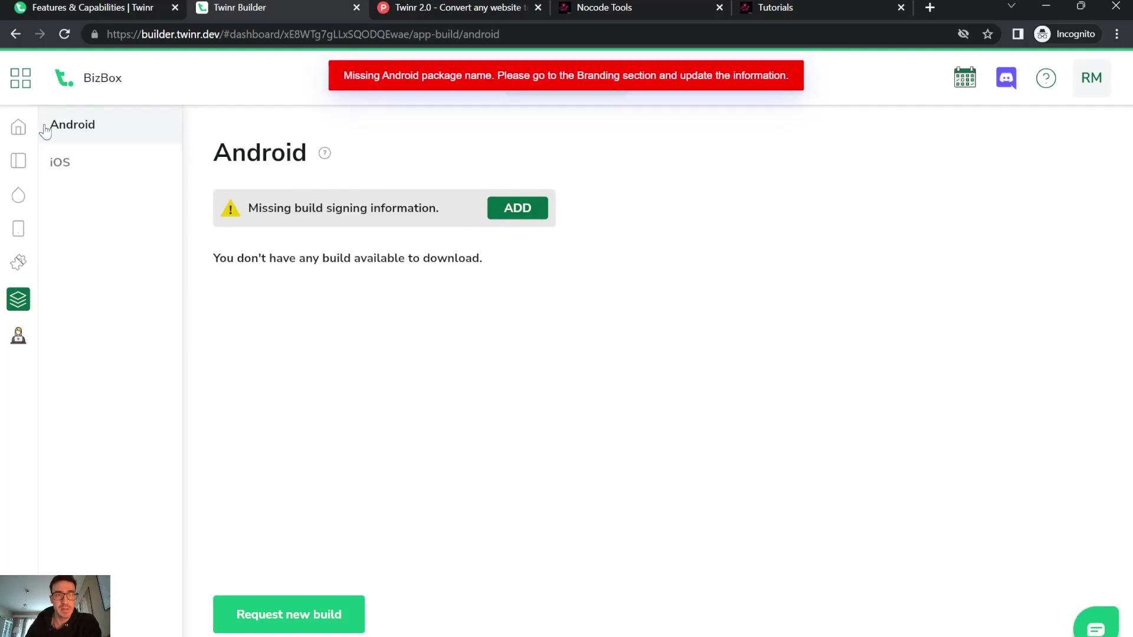
# Step: Check the iOS build signing settings and their help notes, then open On Demand Services
pyautogui.click(49, 158)
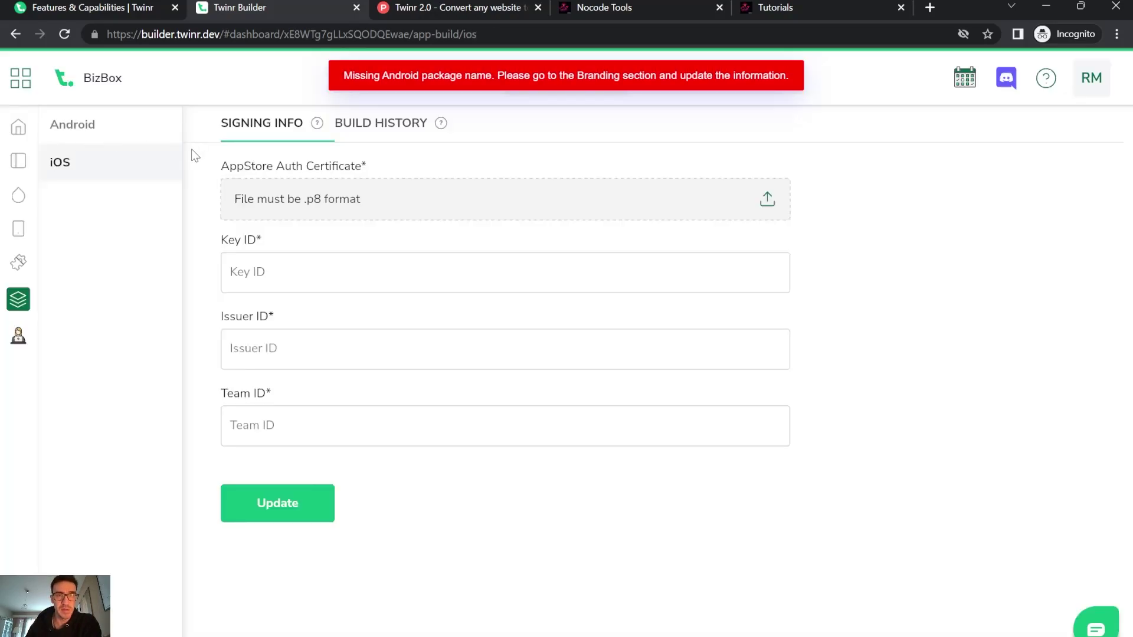
pyautogui.moveTo(319, 127)
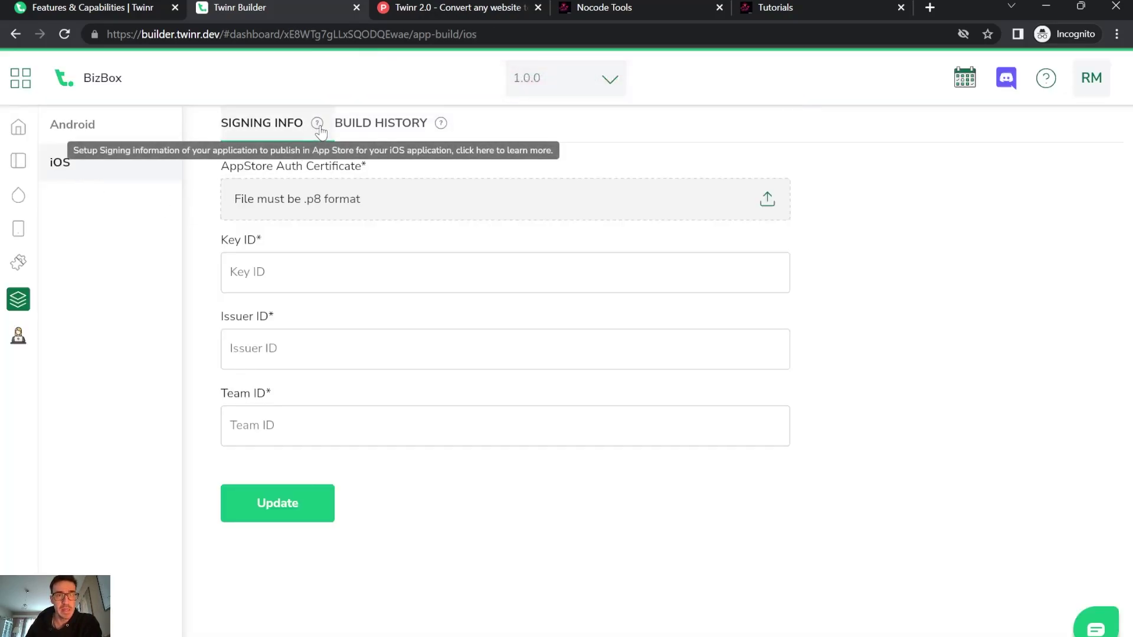
pyautogui.moveTo(442, 124)
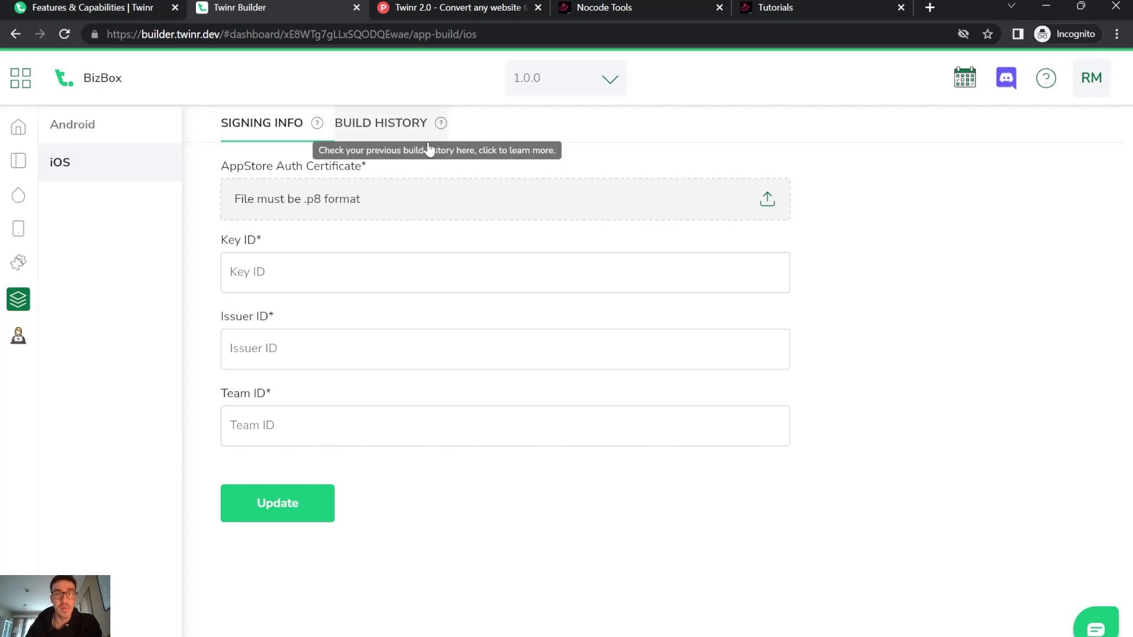
pyautogui.click(18, 336)
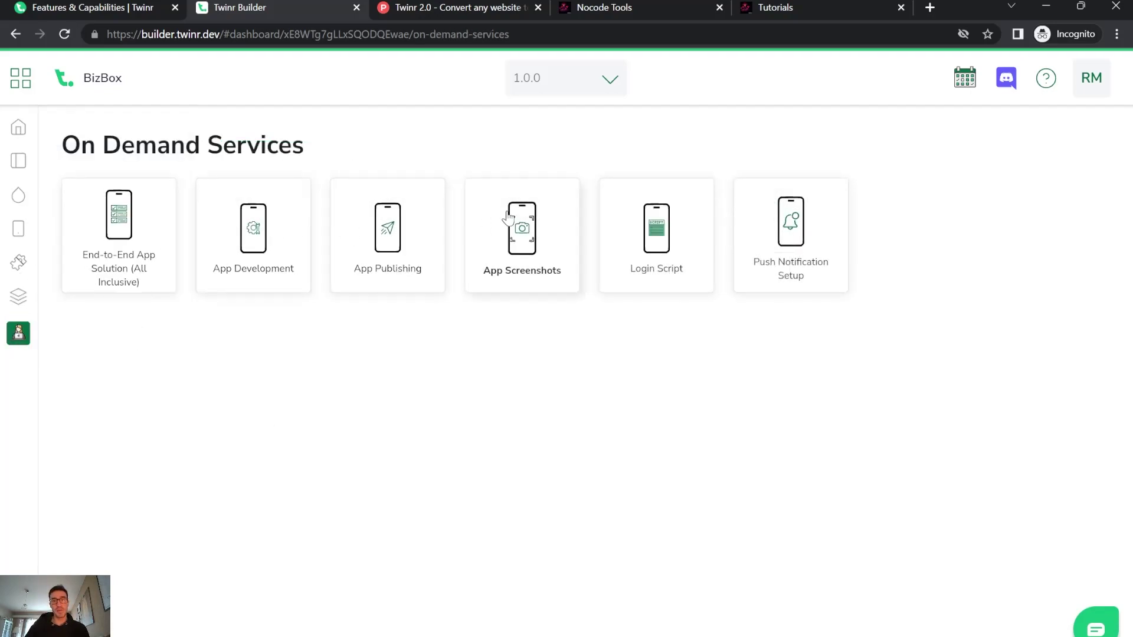
# Step: Check the App Publishing and App Development service details, then return to the Home setup guide
pyautogui.click(427, 252)
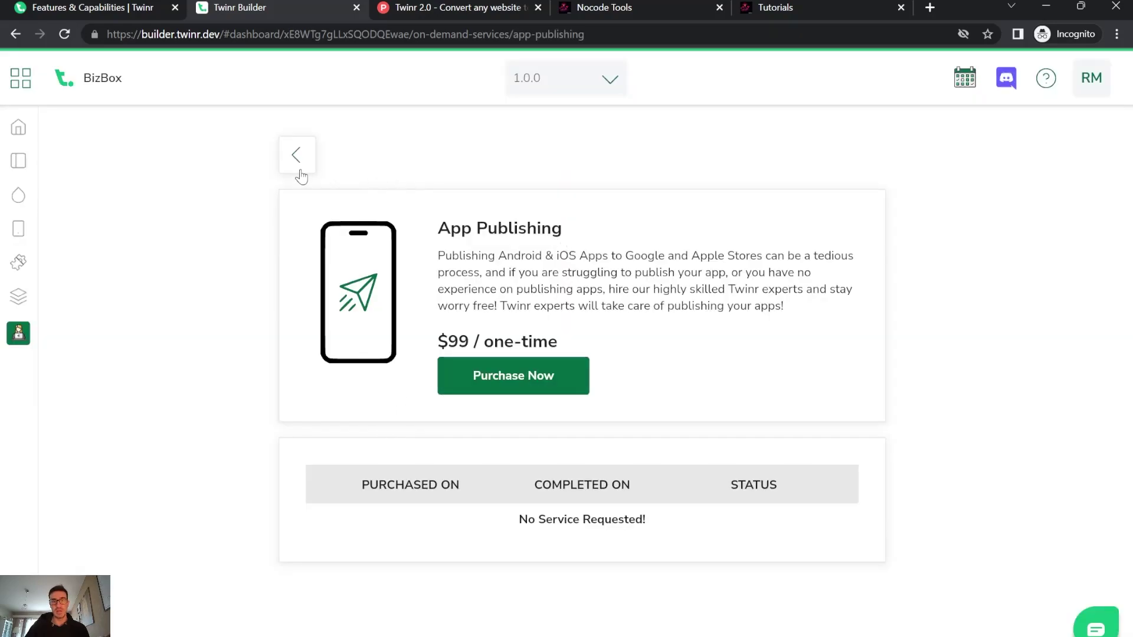
pyautogui.click(298, 170)
pyautogui.click(254, 217)
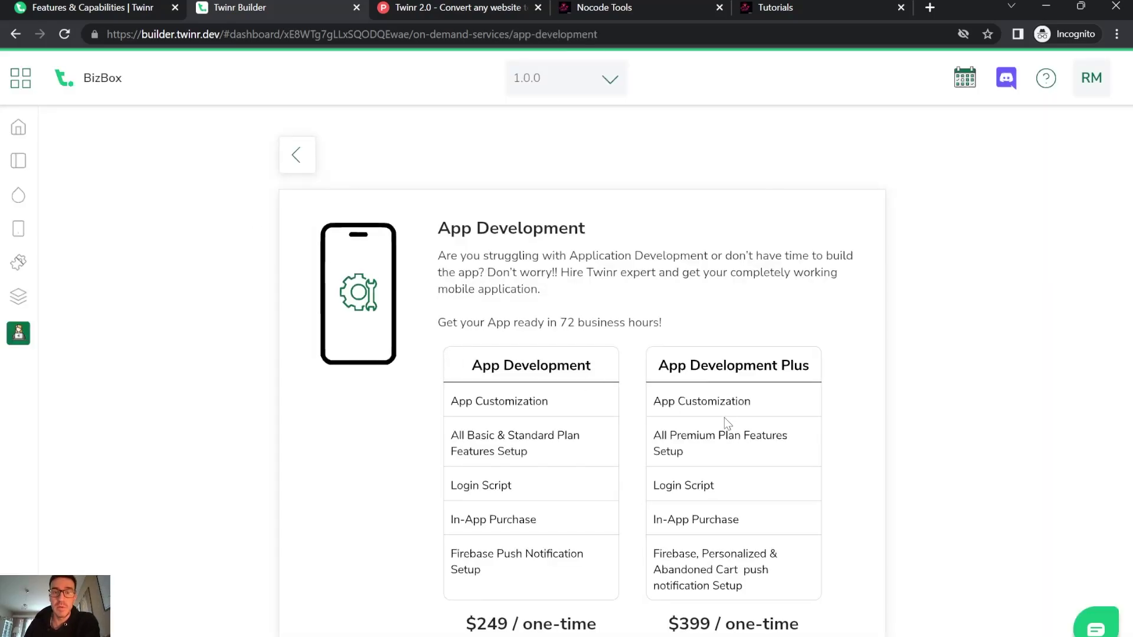
pyautogui.scroll(-3, 593, 428)
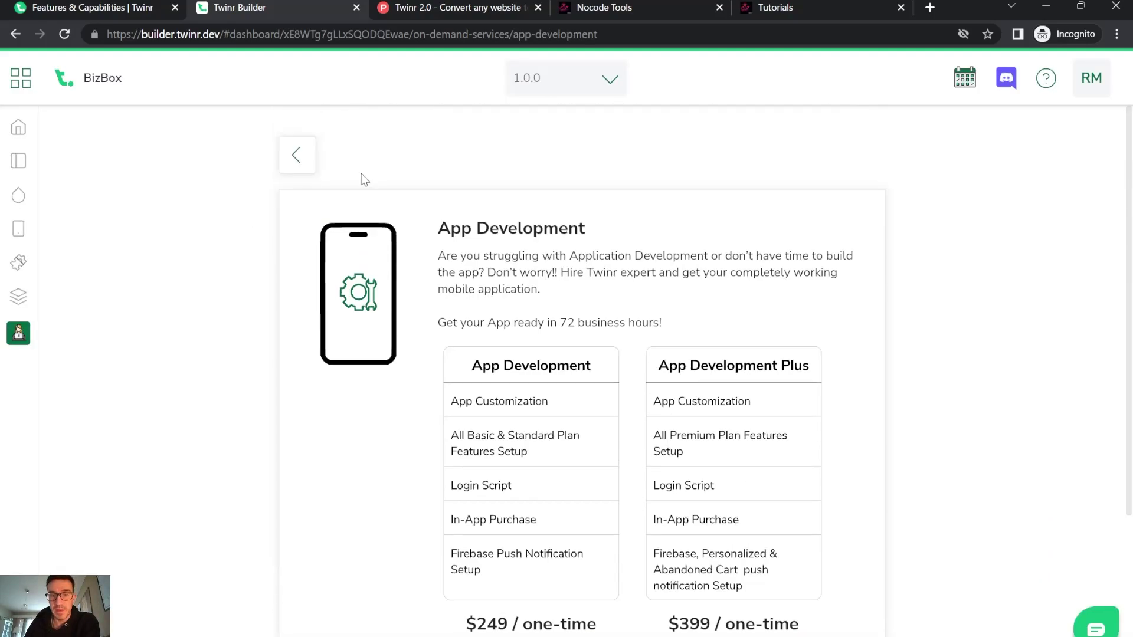
pyautogui.click(295, 157)
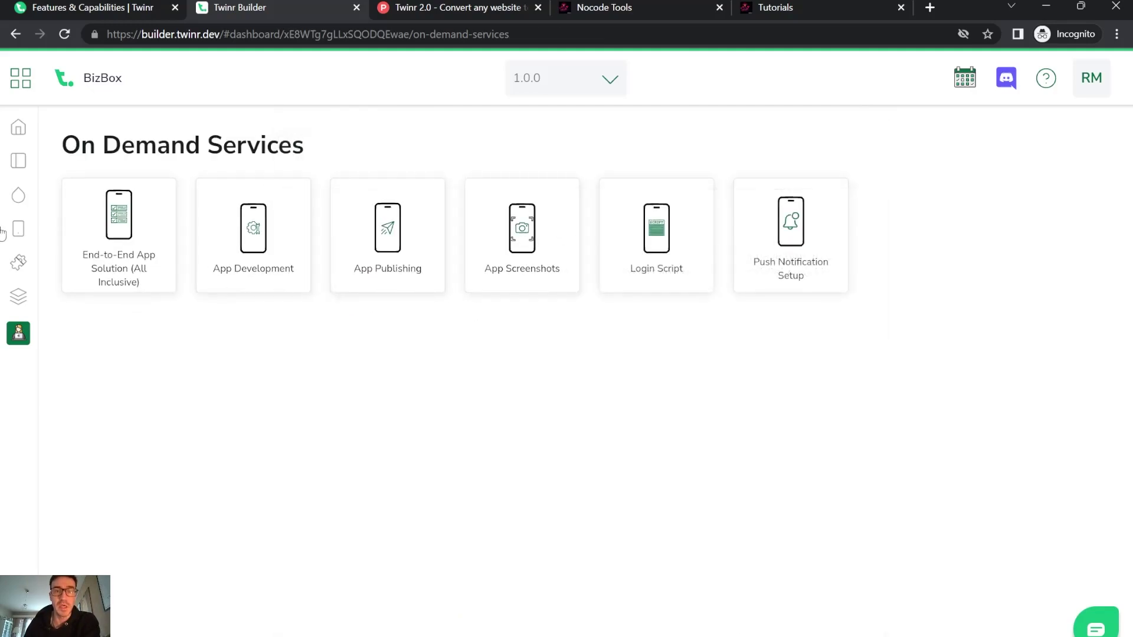
pyautogui.click(14, 129)
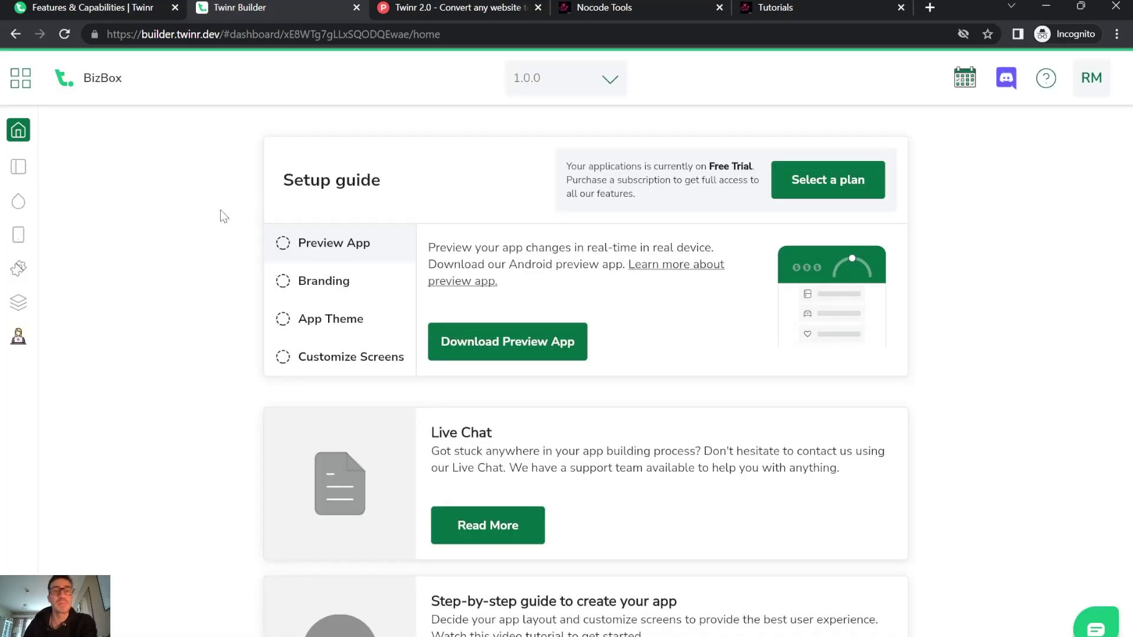
# Step: Browse the Branding, Extensions and Home pages, then open App Theme settings from the setup guide
pyautogui.scroll(-5, 330, 237)
pyautogui.scroll(5, 330, 236)
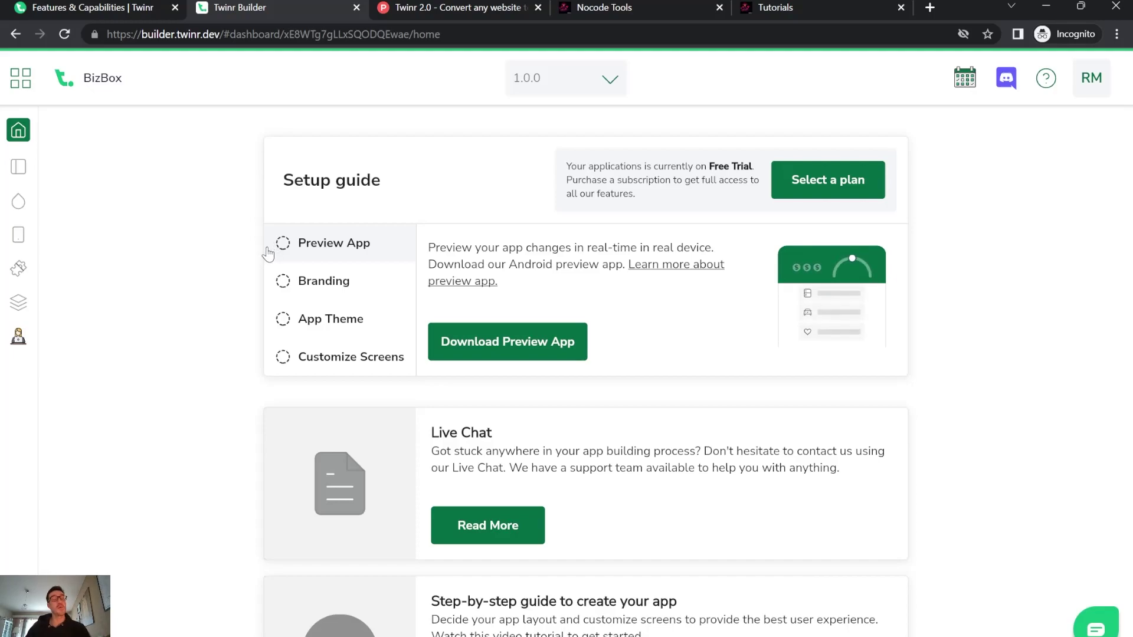
pyautogui.click(19, 169)
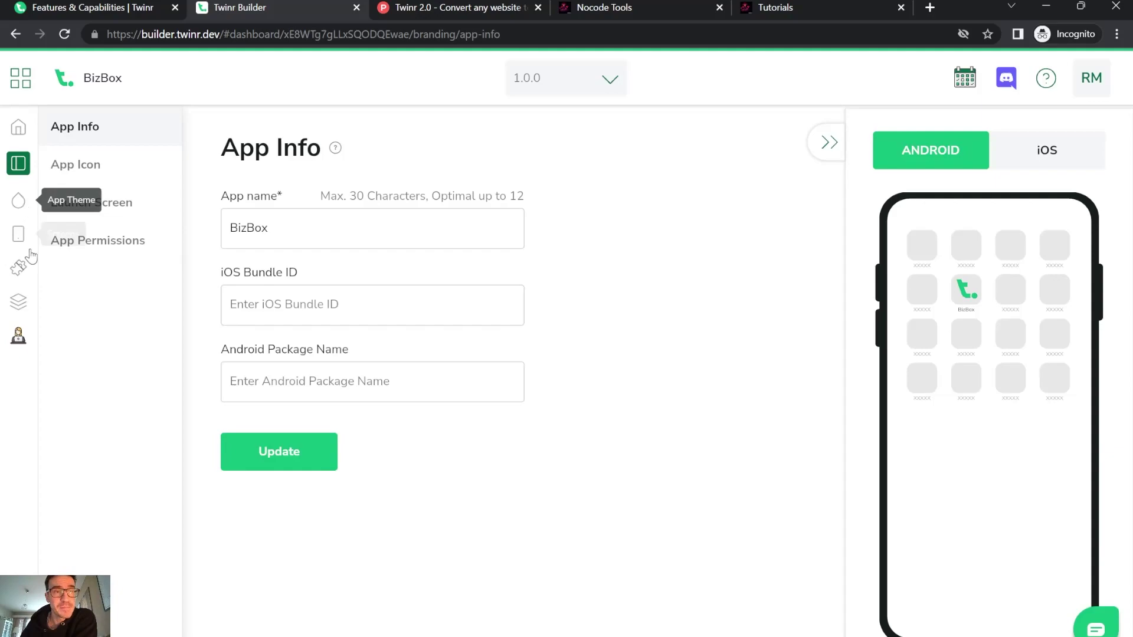
pyautogui.click(18, 267)
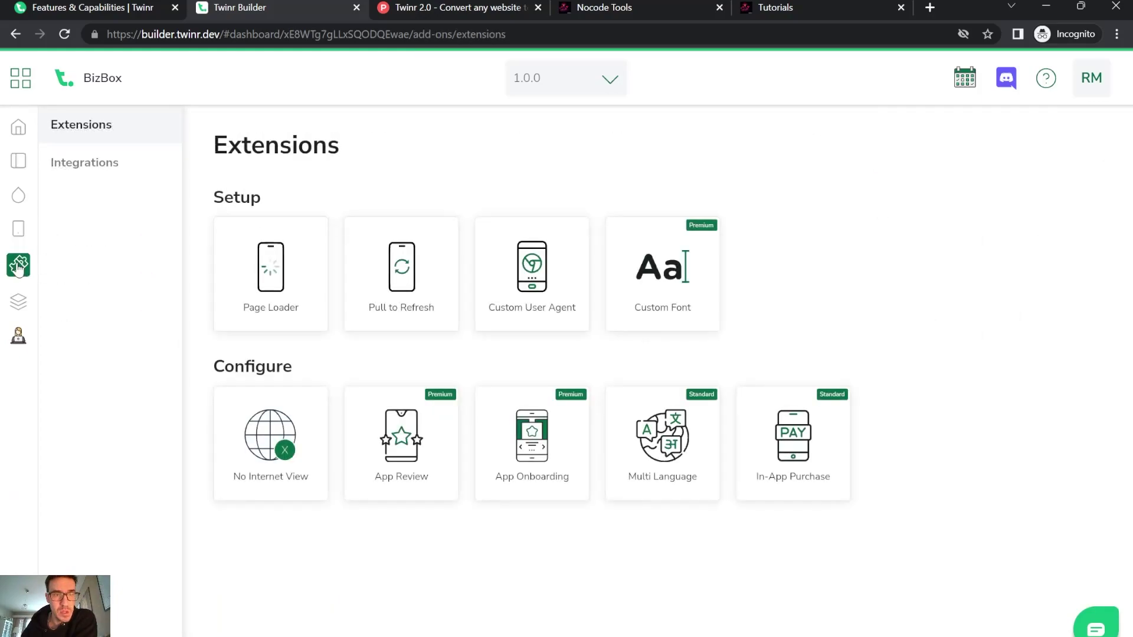
pyautogui.click(18, 133)
pyautogui.scroll(-15, 267, 271)
pyautogui.scroll(-4, 267, 275)
pyautogui.scroll(20, 268, 275)
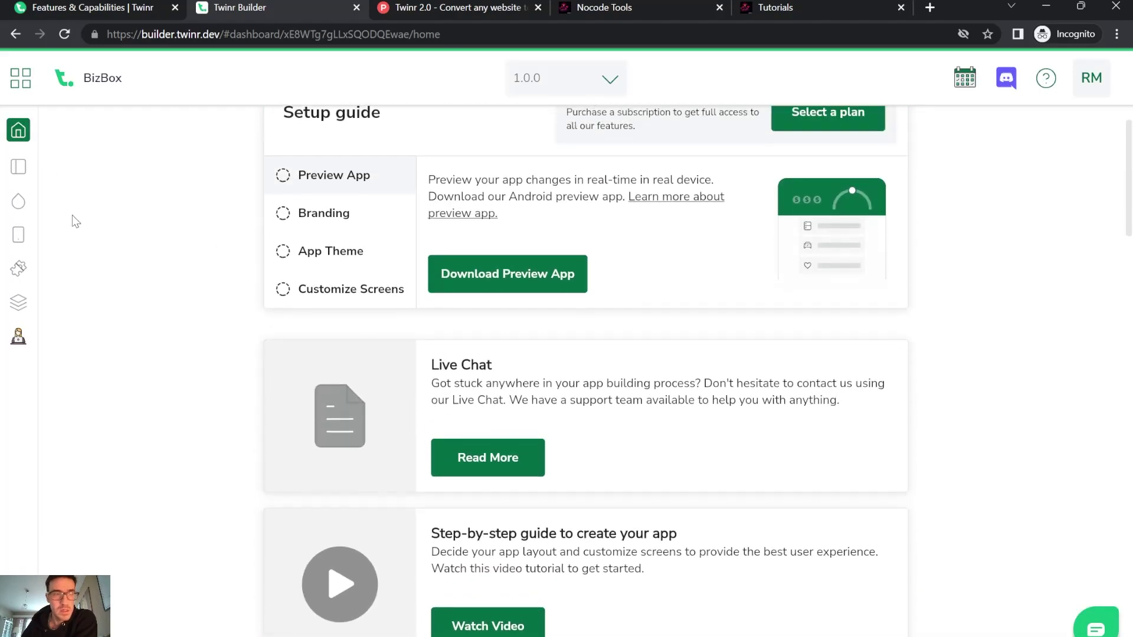
pyautogui.click(319, 321)
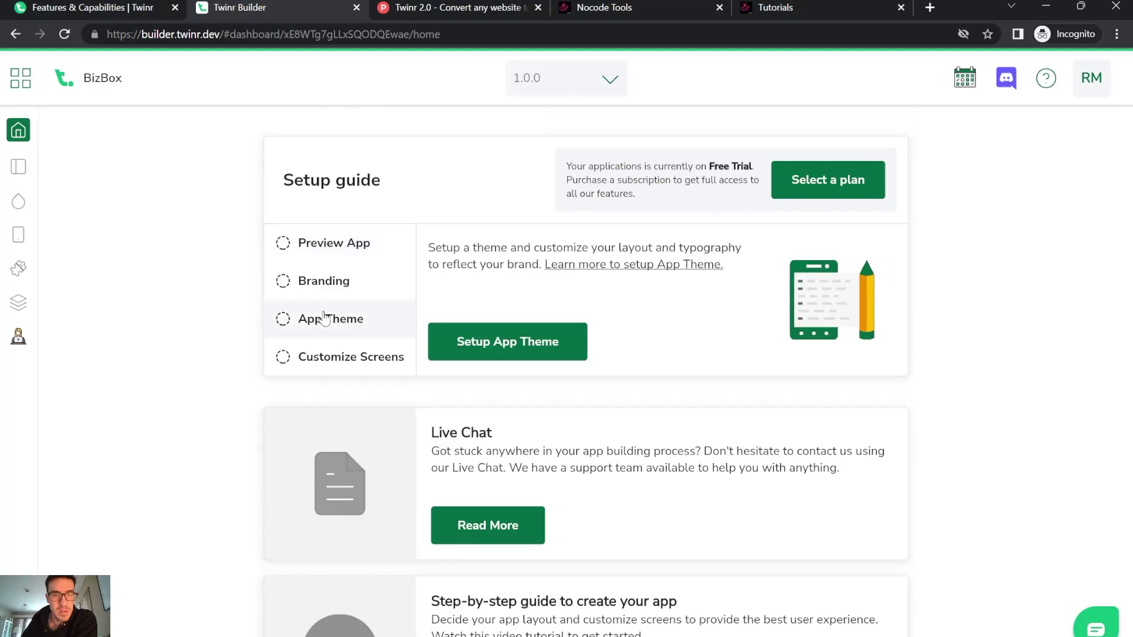
pyautogui.click(481, 343)
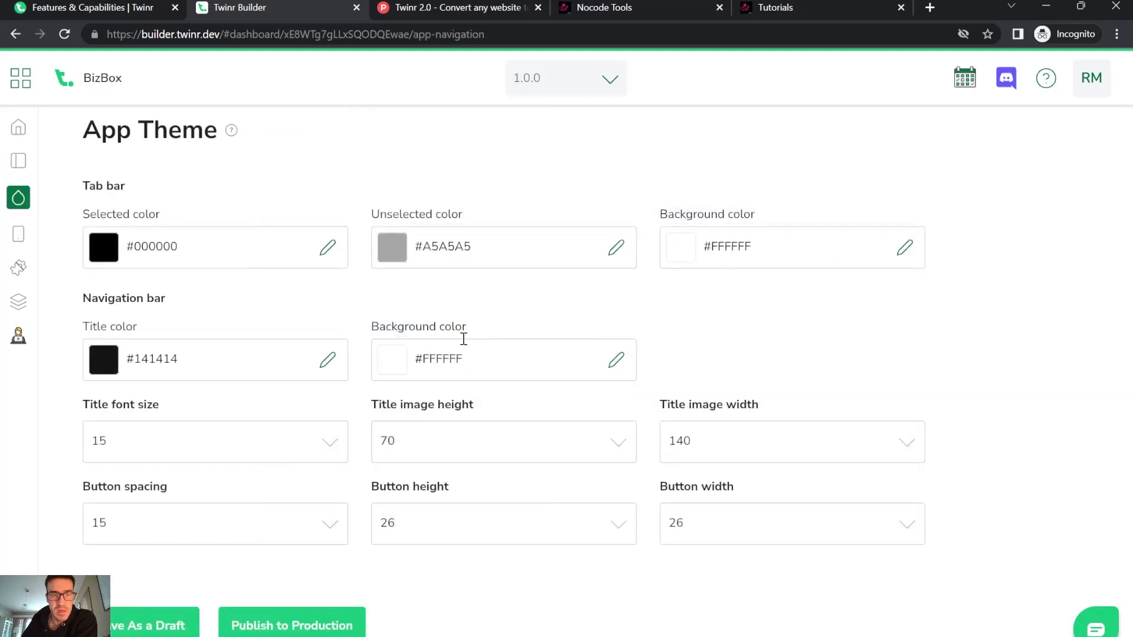
# Step: Visit the Screens and Extensions pages, then request a new Android build on App Build
pyautogui.click(19, 234)
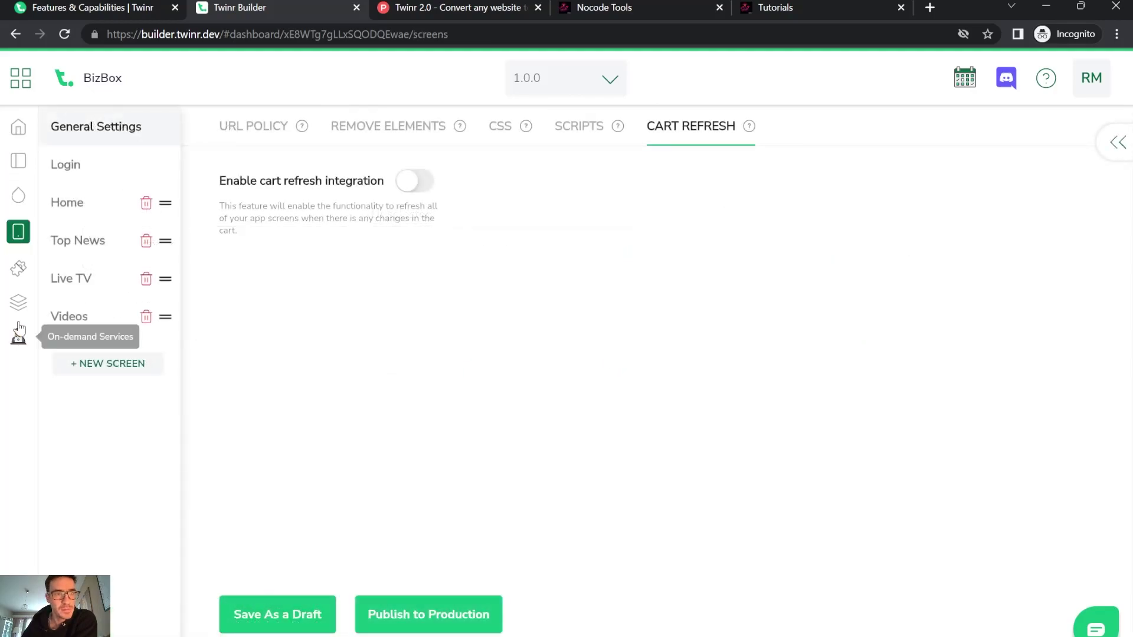
pyautogui.click(19, 267)
pyautogui.click(17, 304)
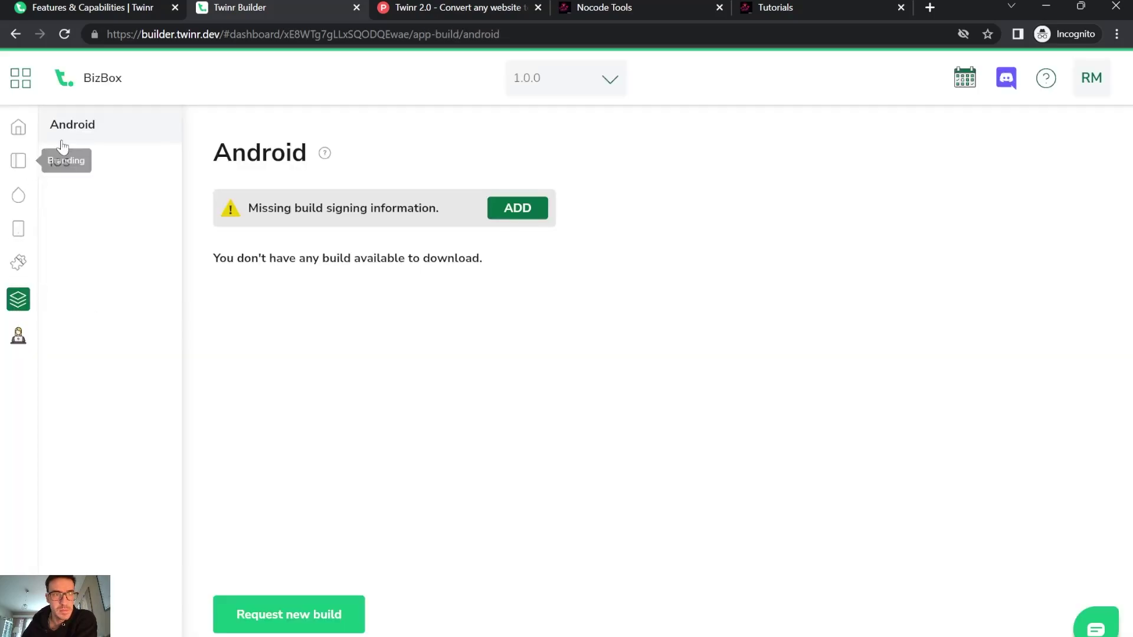
pyautogui.click(318, 626)
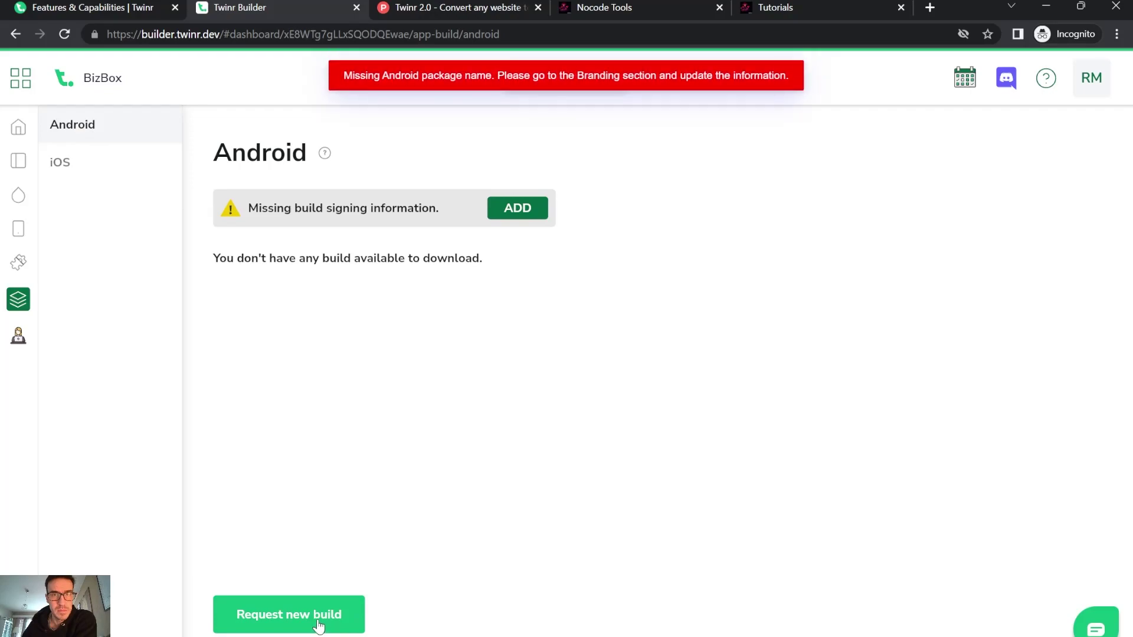
# Step: Open Branding App Info and click into the iOS Bundle ID and Android Package Name fields
pyautogui.click(18, 162)
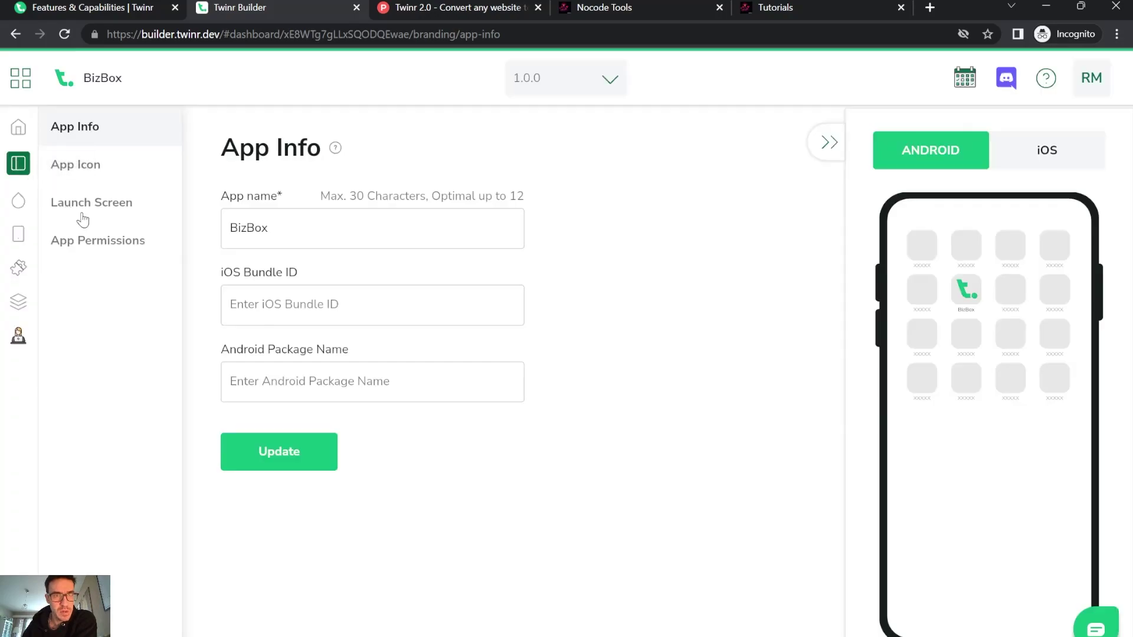
pyautogui.click(300, 299)
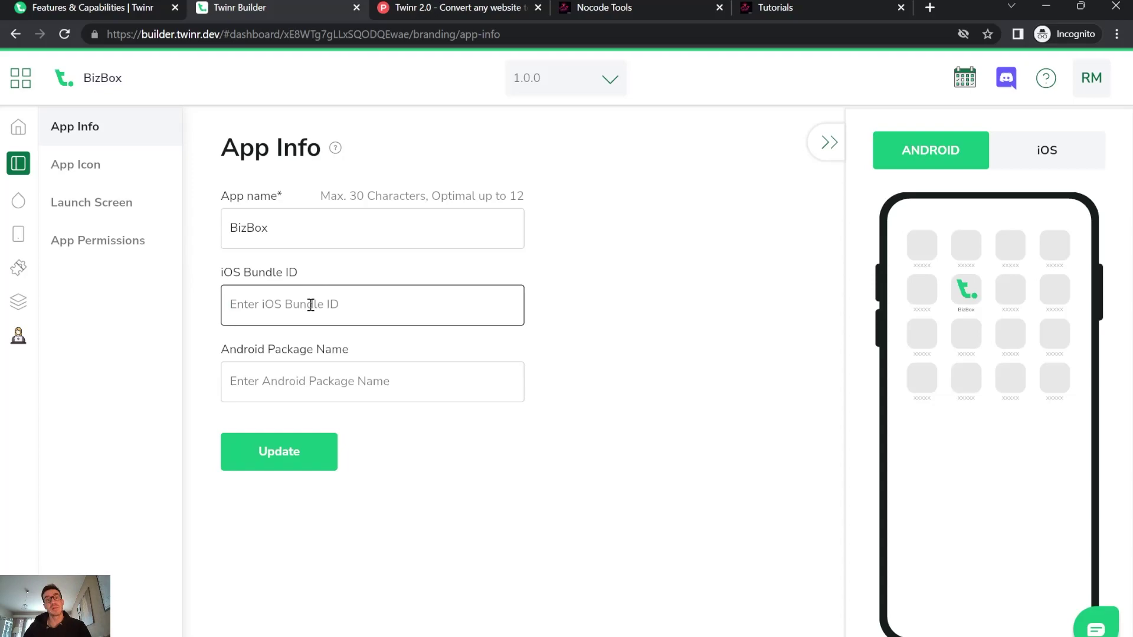
pyautogui.click(342, 378)
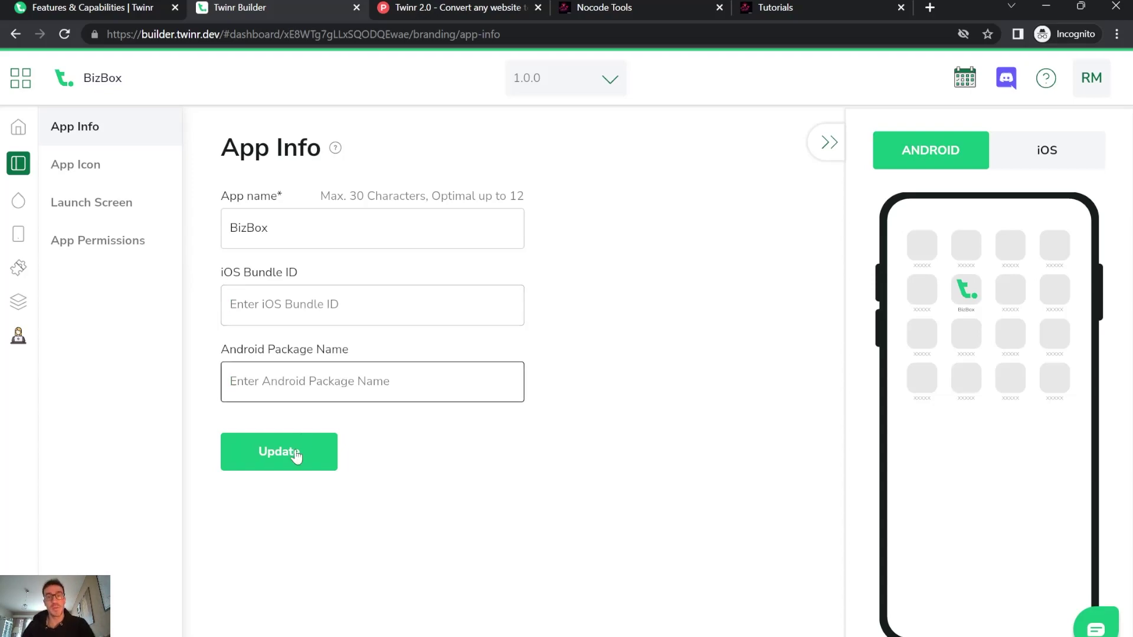
# Step: Open the App info help article and select its example bundle ID com.twinr.Ecommercely
pyautogui.moveTo(336, 151)
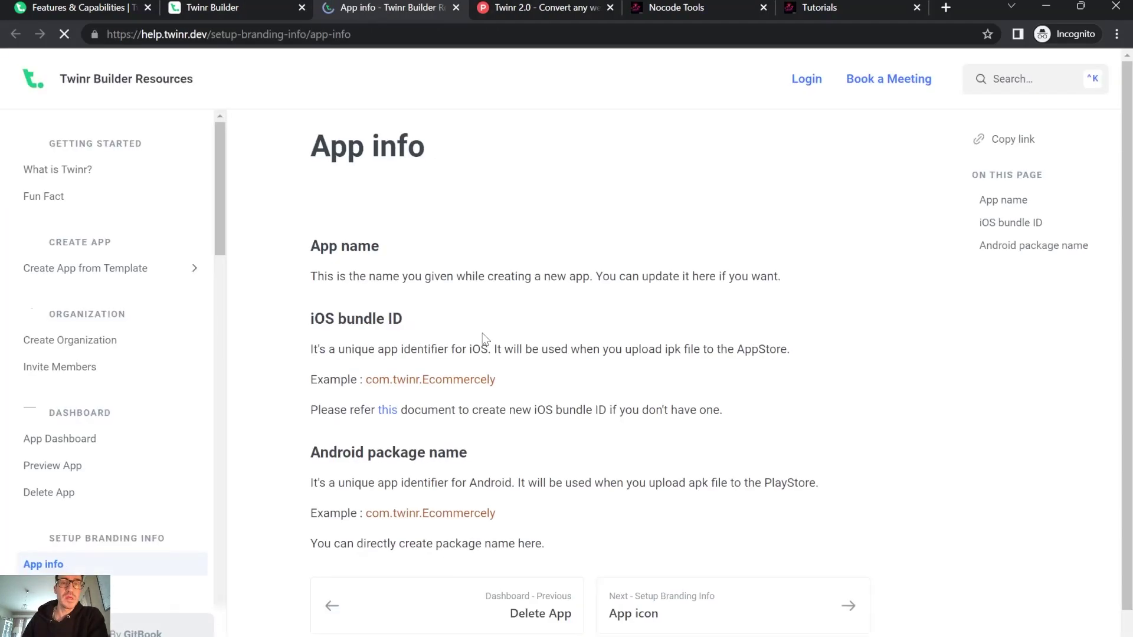
pyautogui.scroll(-2, 489, 332)
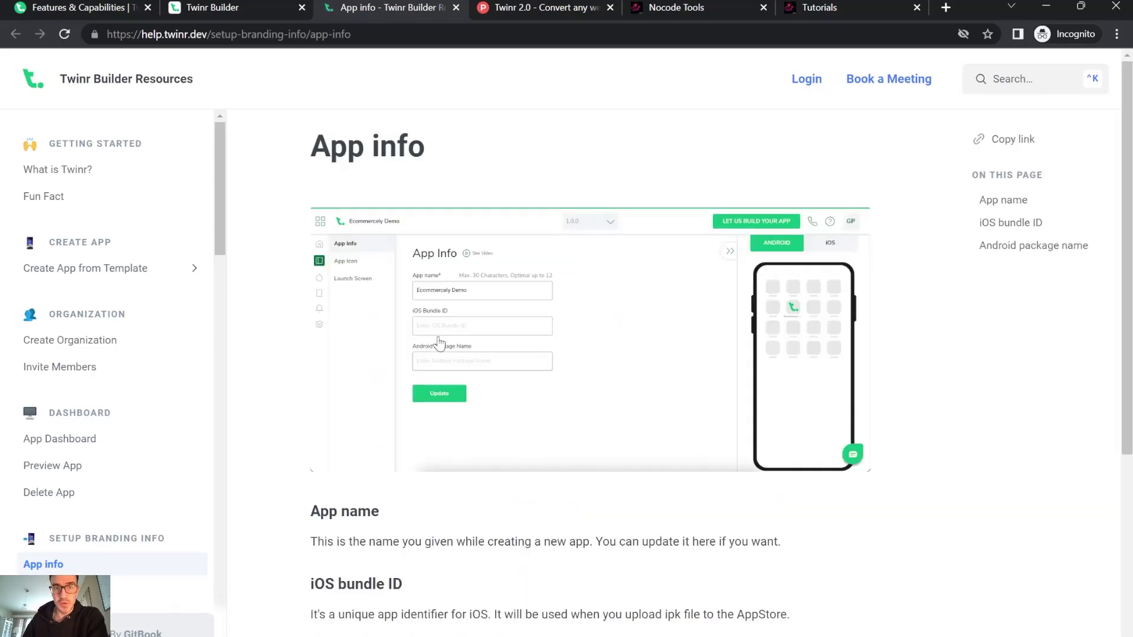
pyautogui.scroll(-5, 472, 339)
pyautogui.moveTo(554, 331); pyautogui.dragTo(365, 329)
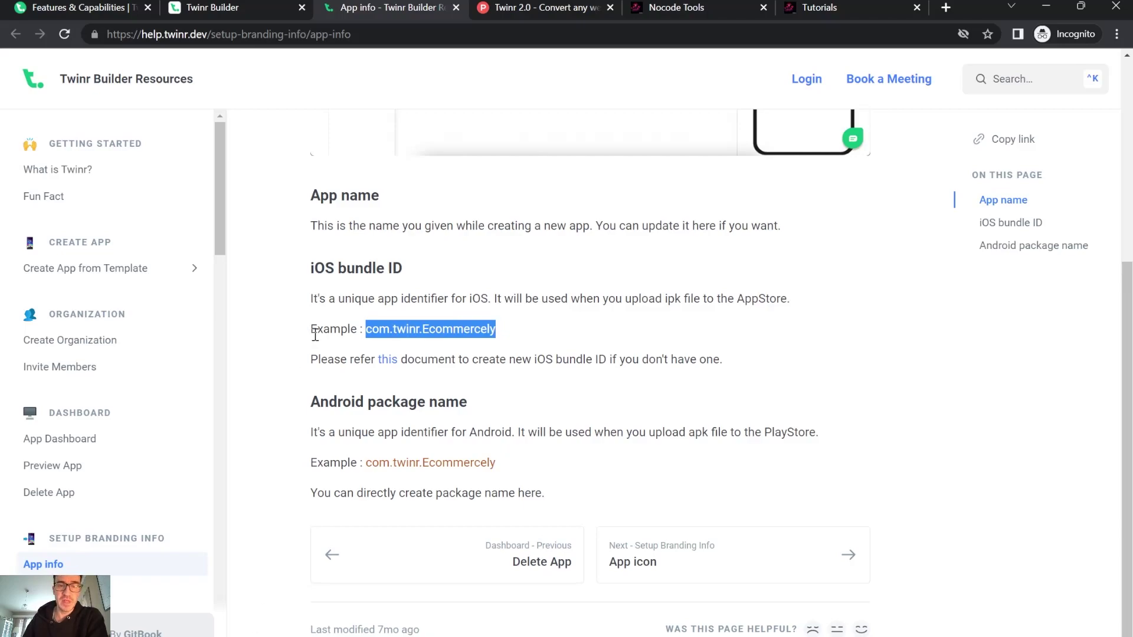
# Step: Switch back to the Twinr Builder tab and click into the iOS Bundle ID field
pyautogui.click(217, 6)
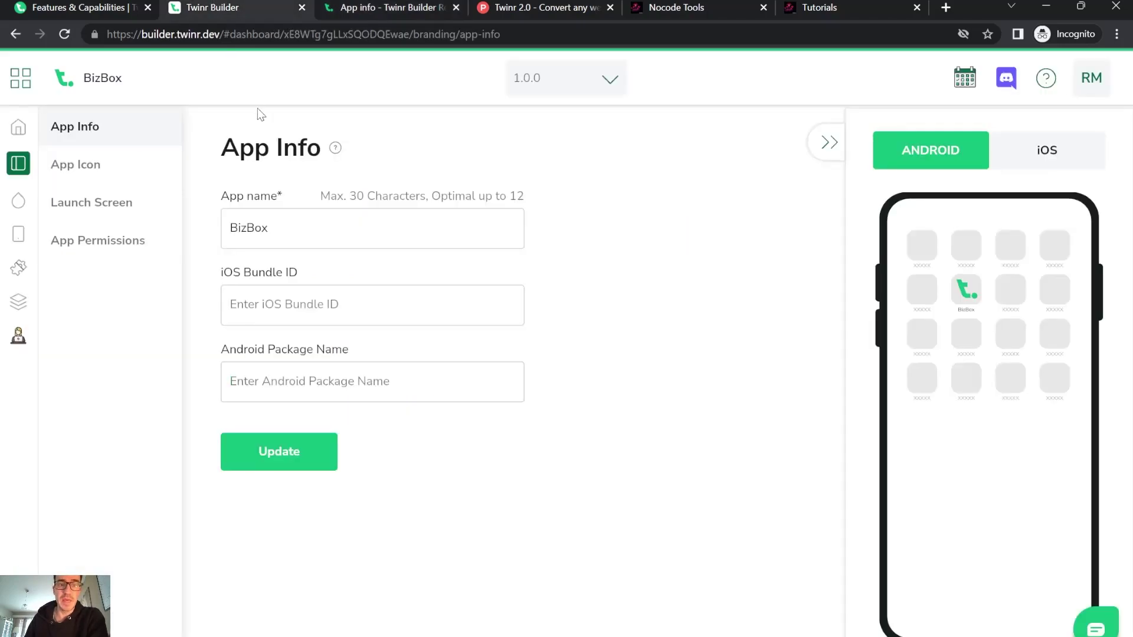
pyautogui.click(324, 313)
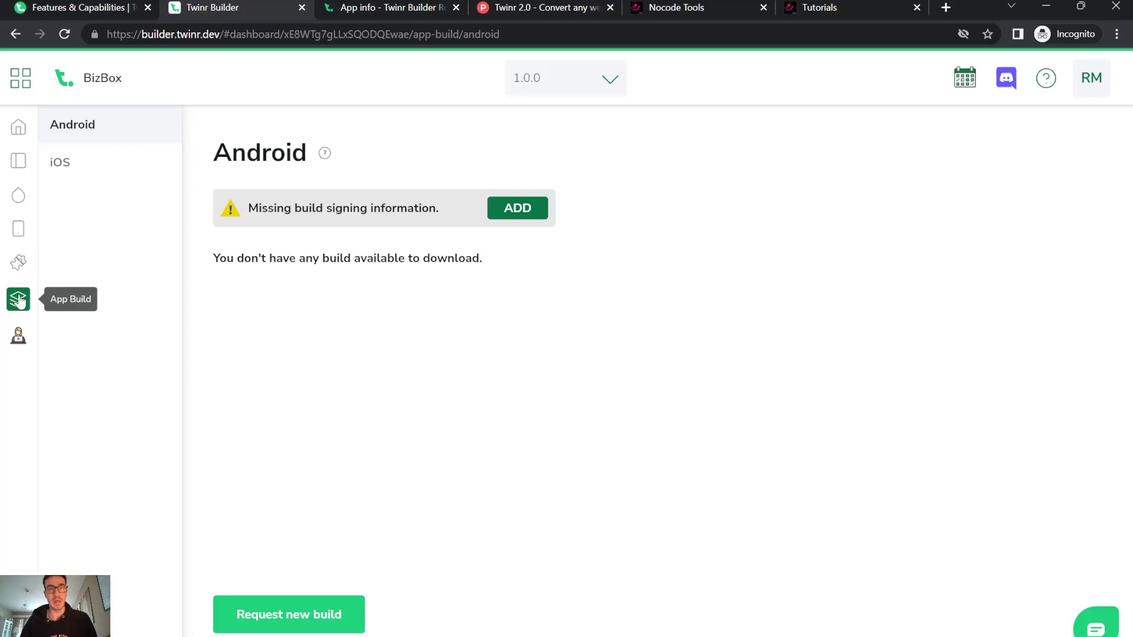
# Step: Switch to the Features & Capabilities tab and scroll up to 'Distinct Features For Perfect App'
pyautogui.click(61, 6)
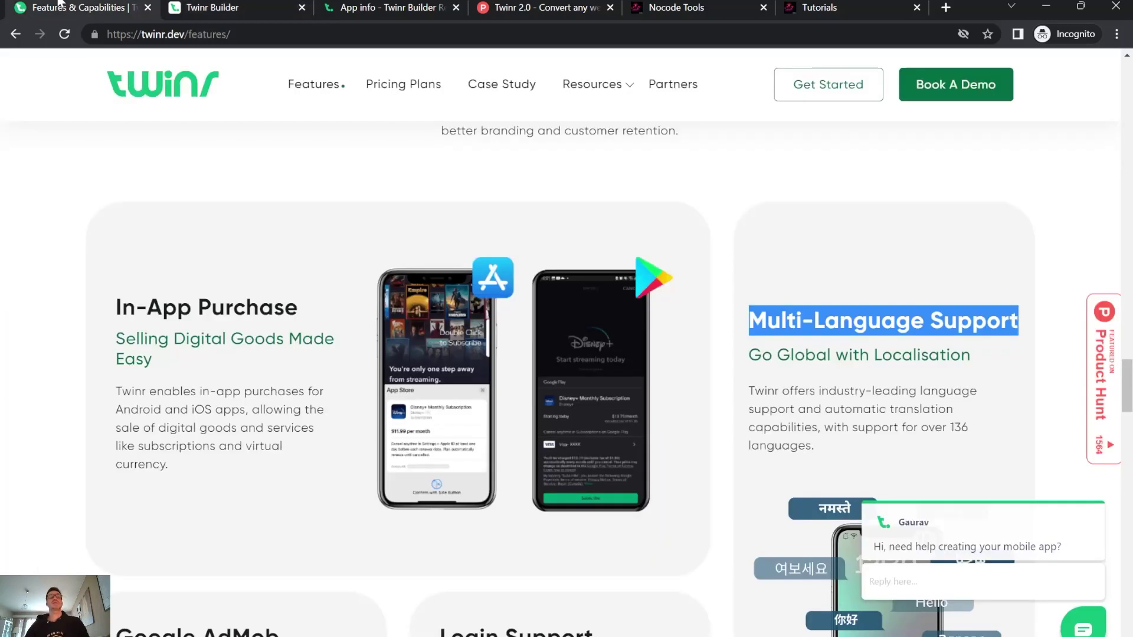
pyautogui.scroll(12, 165, 420)
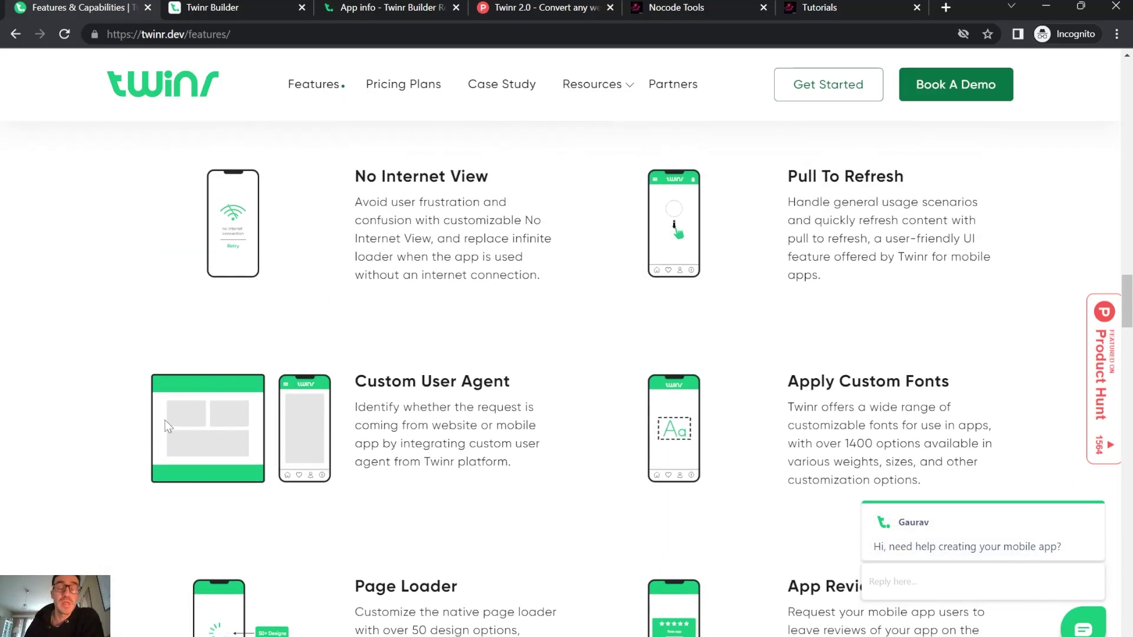
pyautogui.scroll(15, 167, 407)
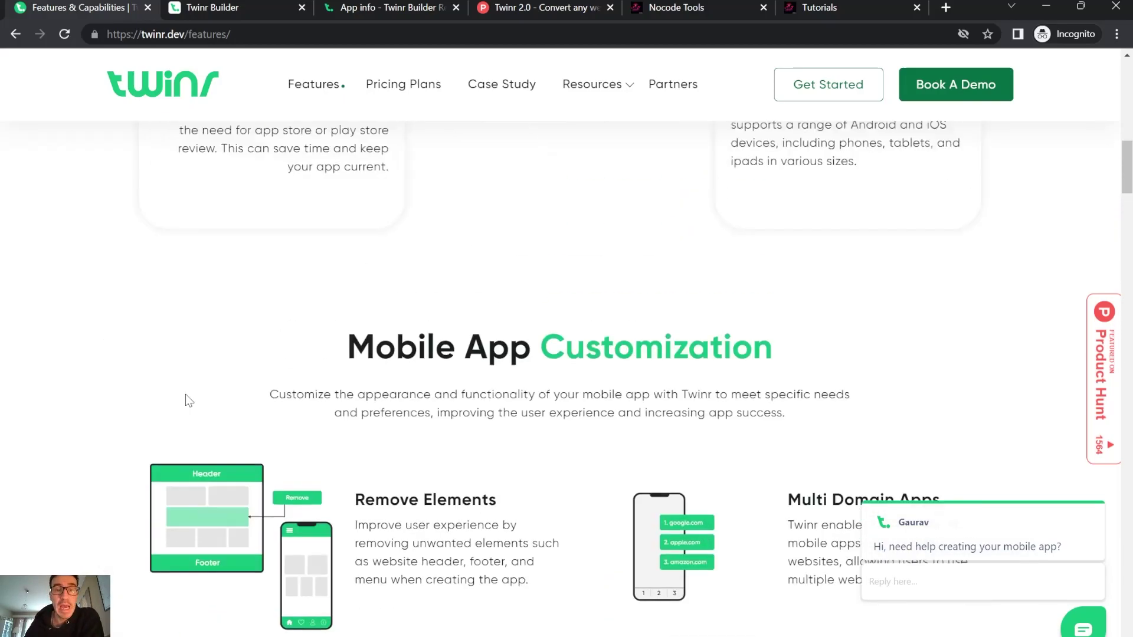
pyautogui.scroll(5, 190, 400)
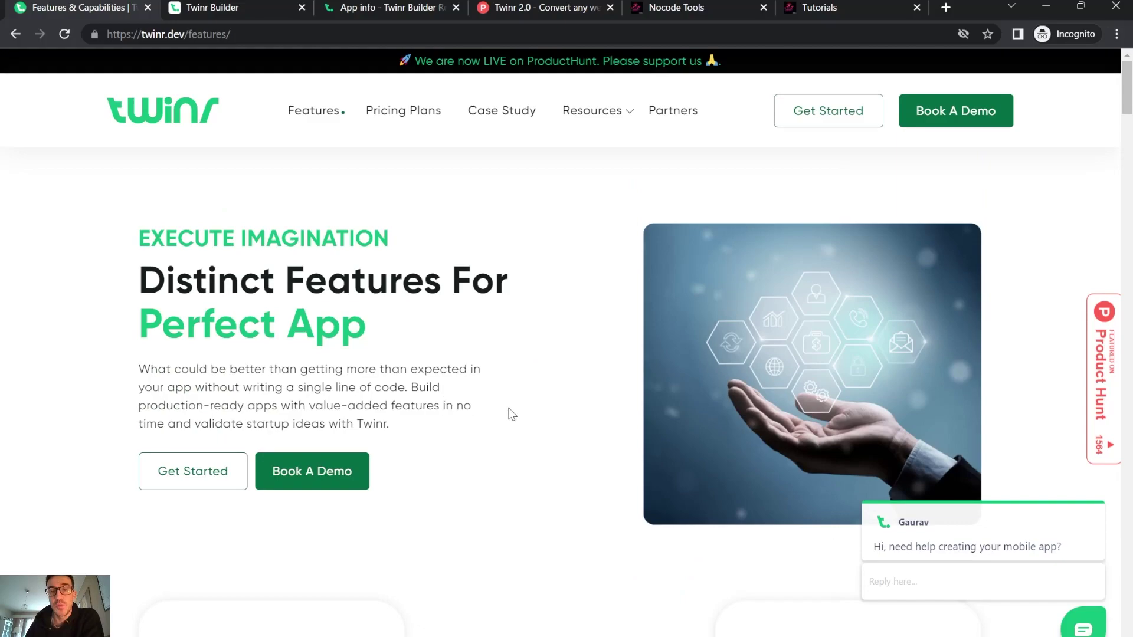
# Step: Open Pricing Plans and highlight Basic's 1 Android App, All Customization Features and 2 GB Storage lines
pyautogui.click(377, 121)
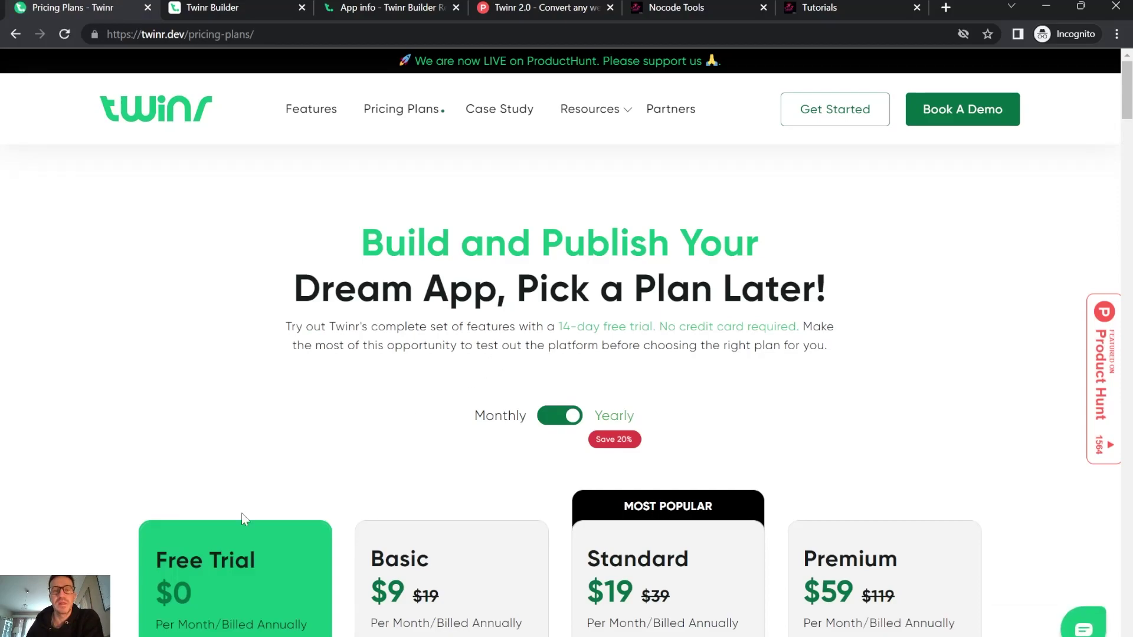
pyautogui.scroll(-3, 228, 473)
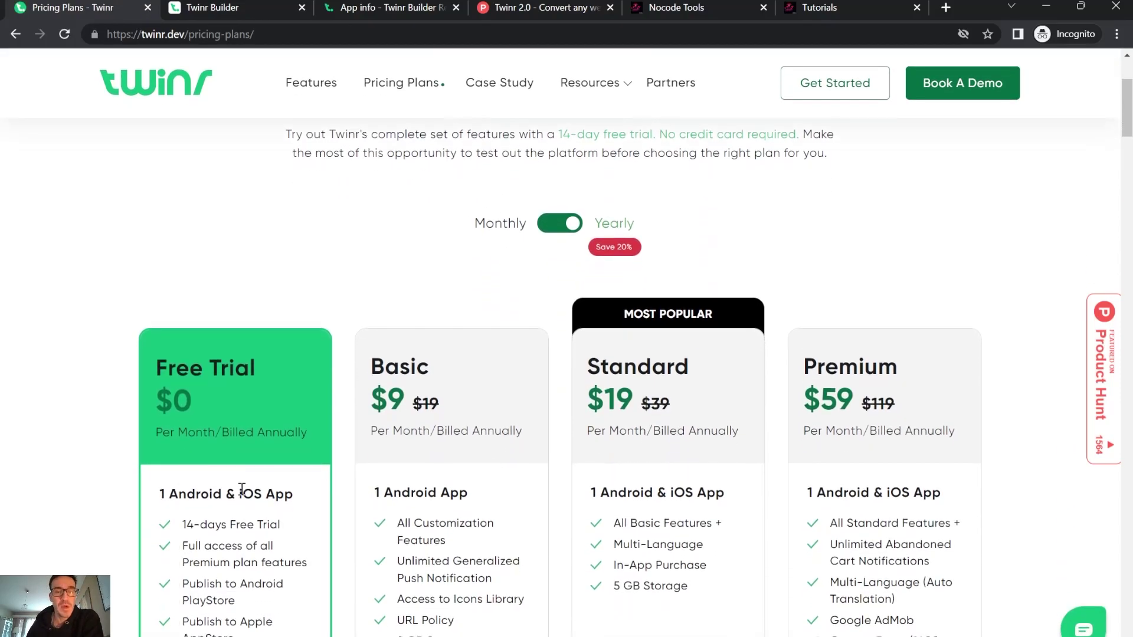
pyautogui.scroll(-2, 241, 468)
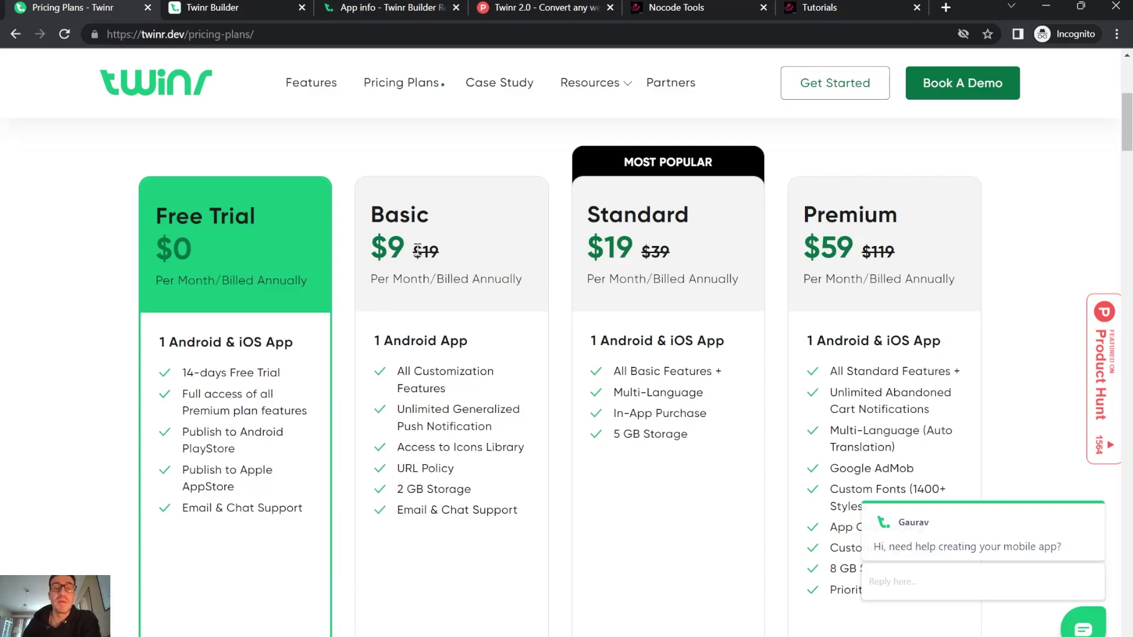
pyautogui.tripleClick(480, 342)
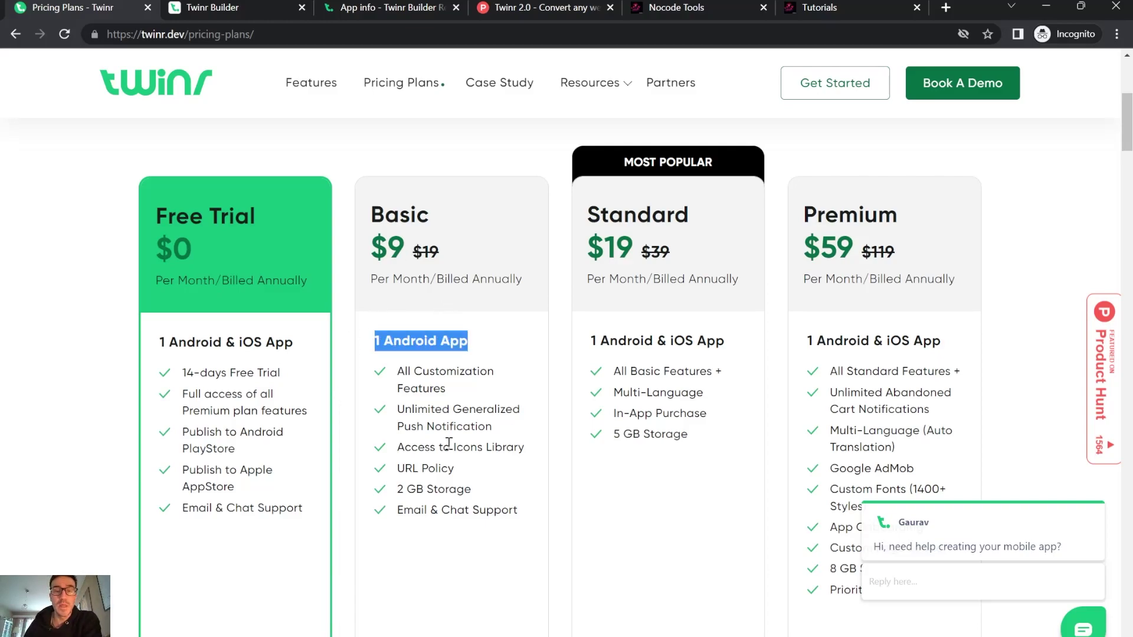
pyautogui.moveTo(480, 394); pyautogui.dragTo(394, 374)
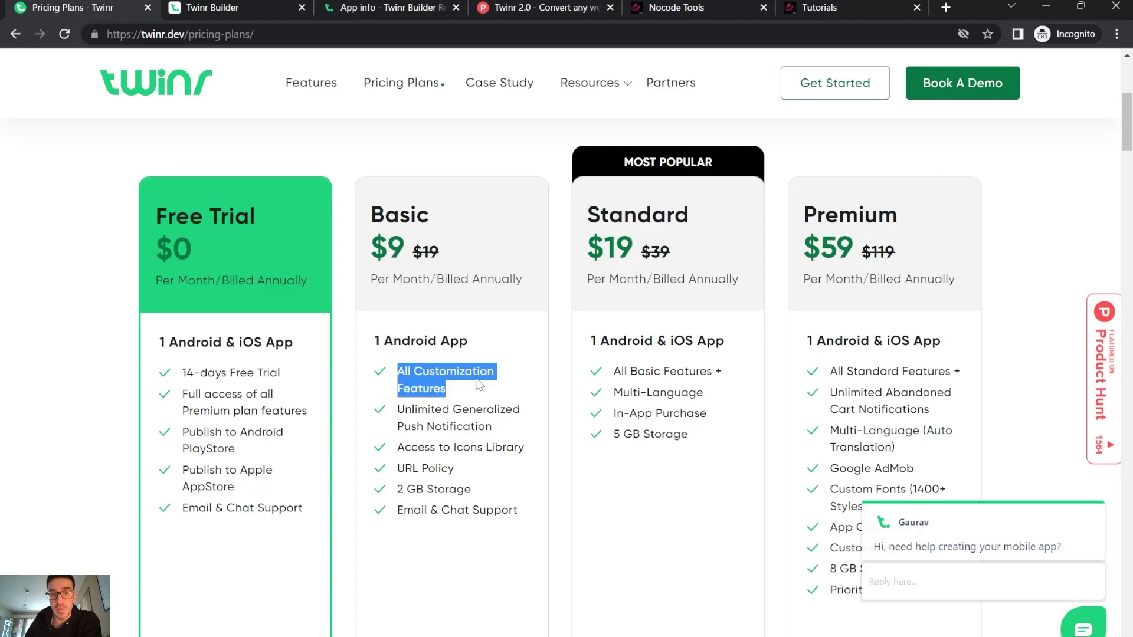
pyautogui.scroll(-1, 489, 357)
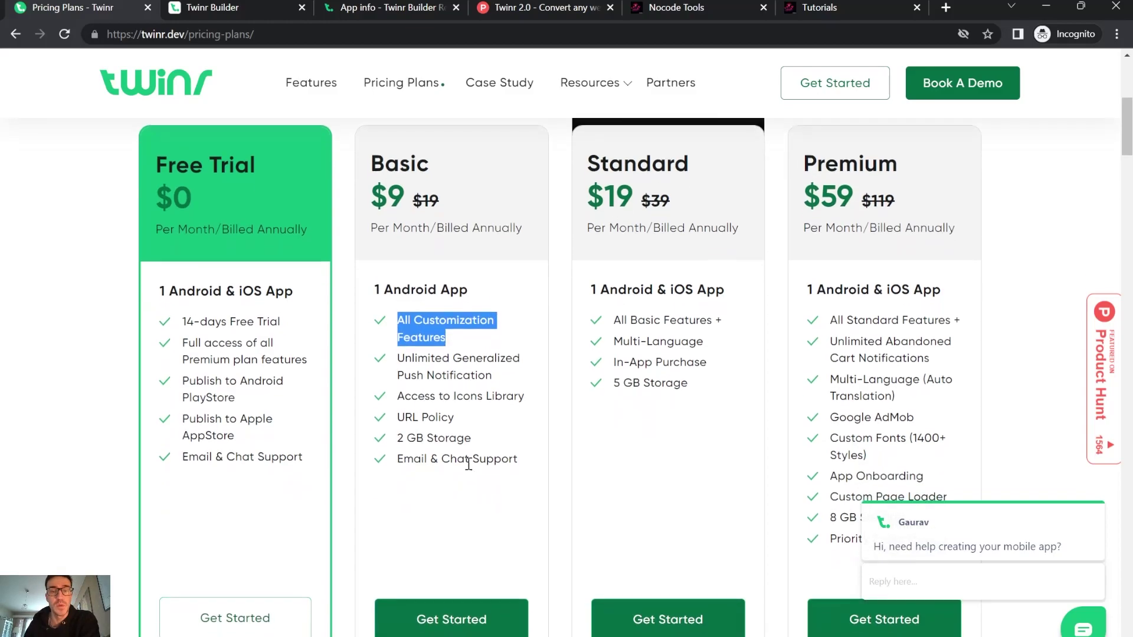
pyautogui.tripleClick(461, 440)
# Step: Highlight the whole Basic plan details and Standard's Multi-Language feature, clearing each highlight
pyautogui.scroll(5, 481, 384)
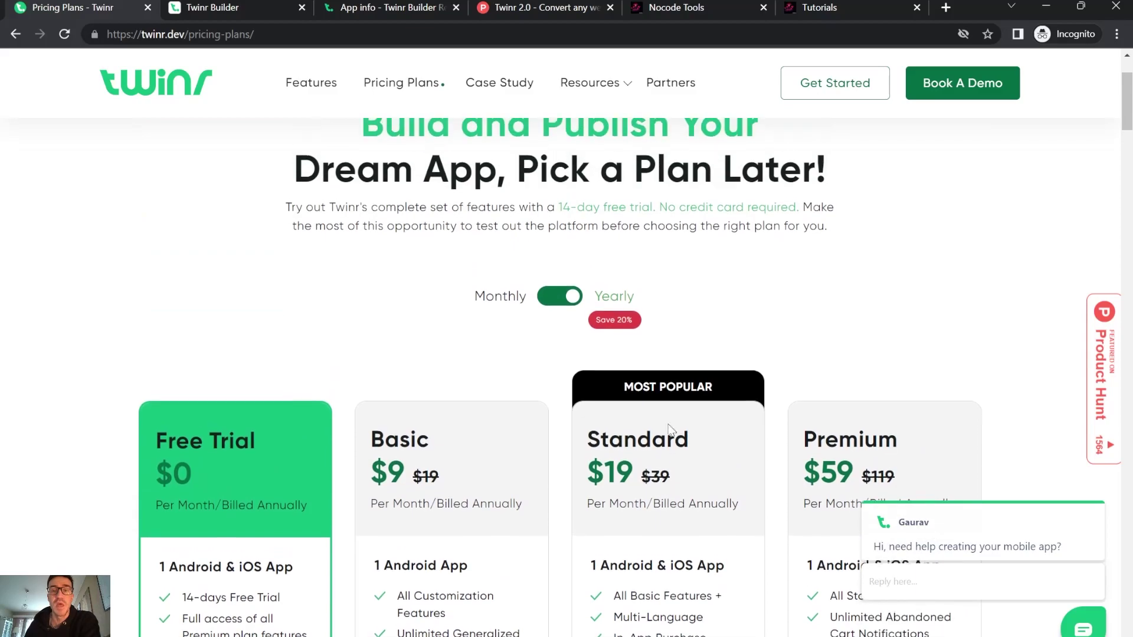
pyautogui.scroll(-4, 678, 266)
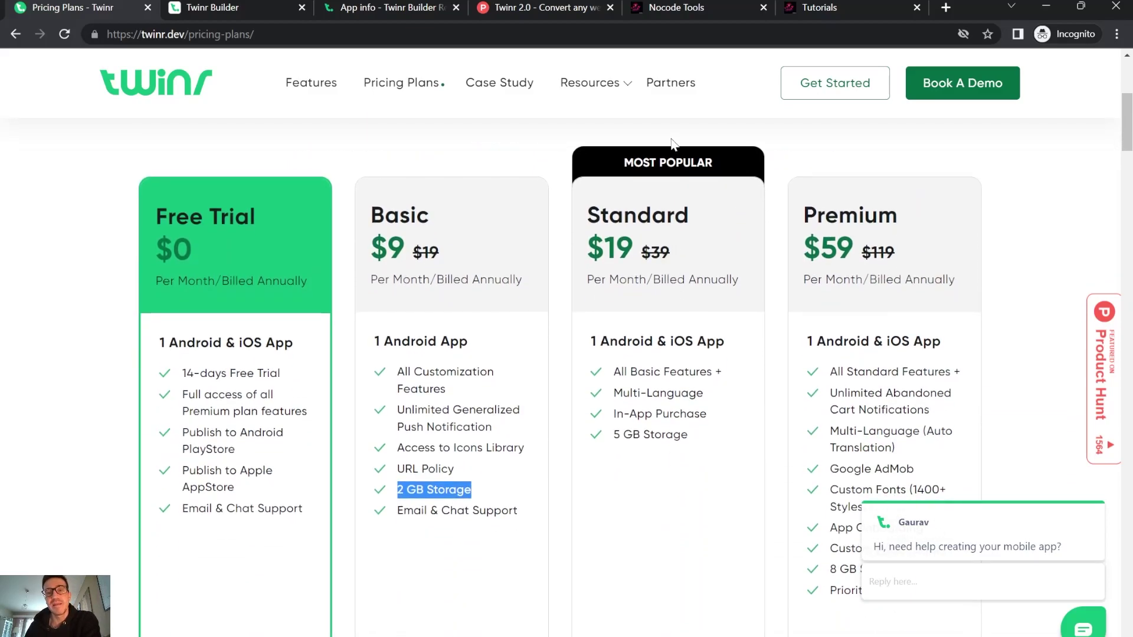
pyautogui.moveTo(713, 156); pyautogui.dragTo(667, 198)
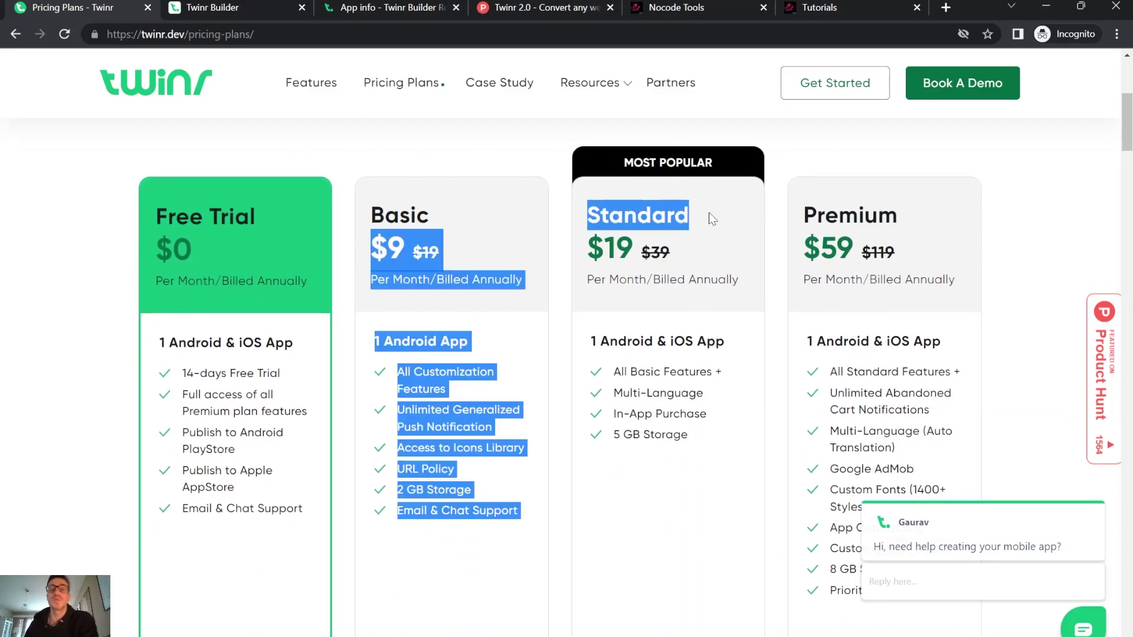
pyautogui.click(535, 174)
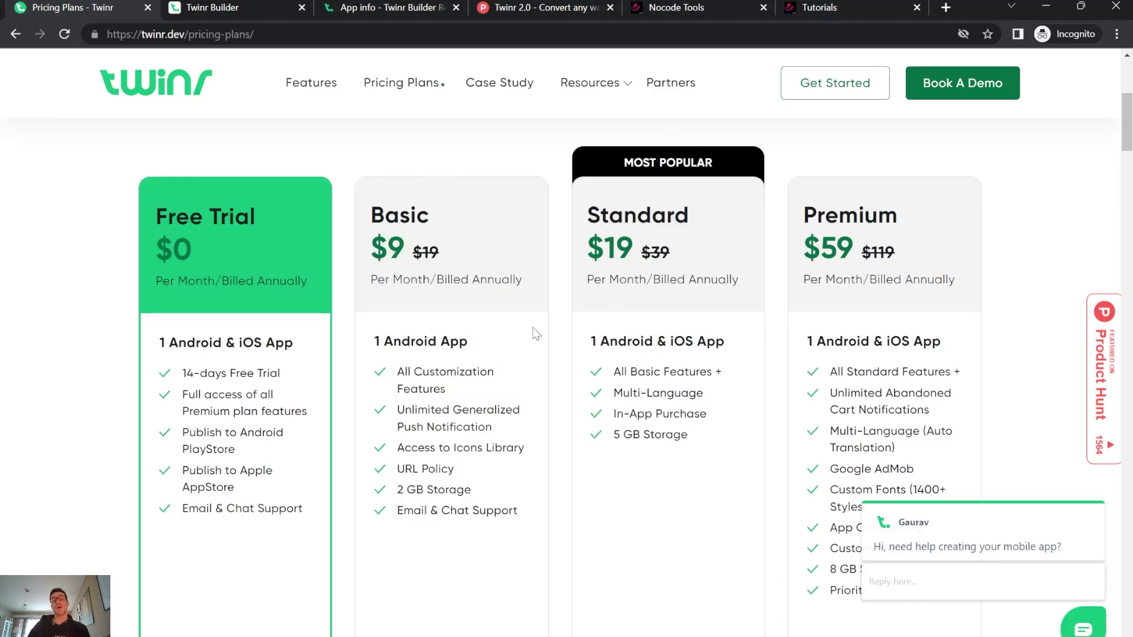
pyautogui.moveTo(705, 393); pyautogui.dragTo(615, 393)
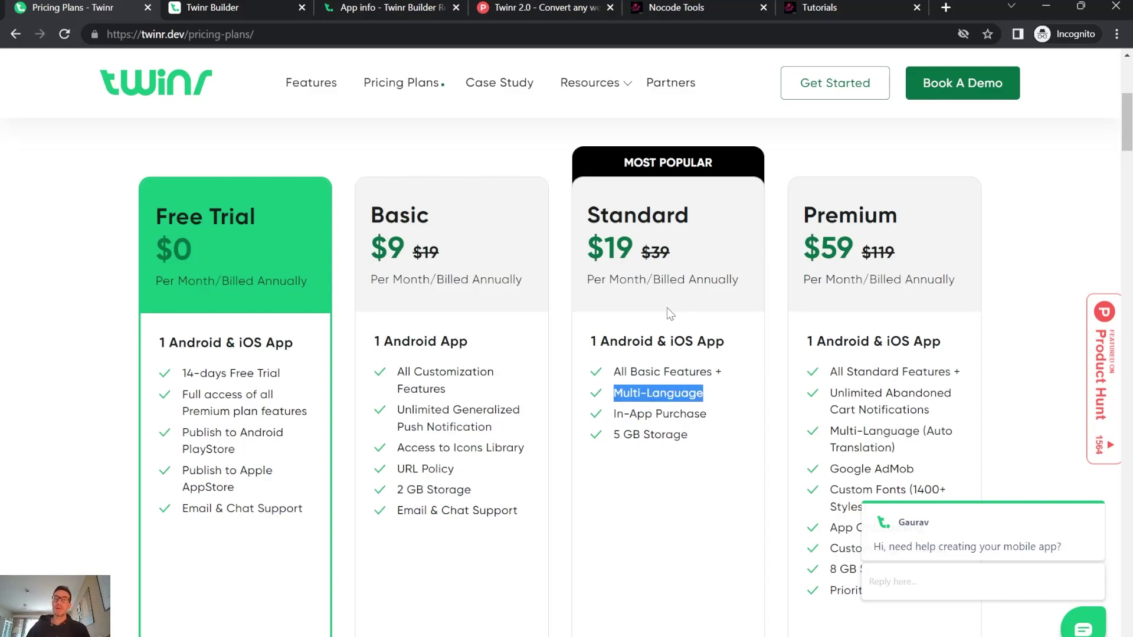
pyautogui.click(687, 319)
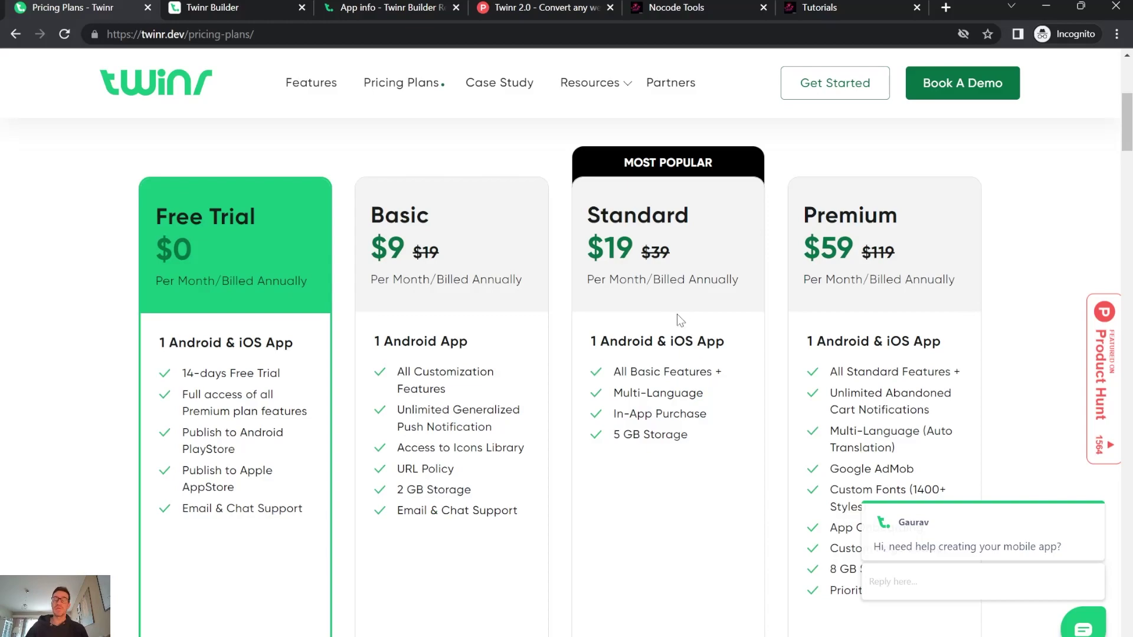